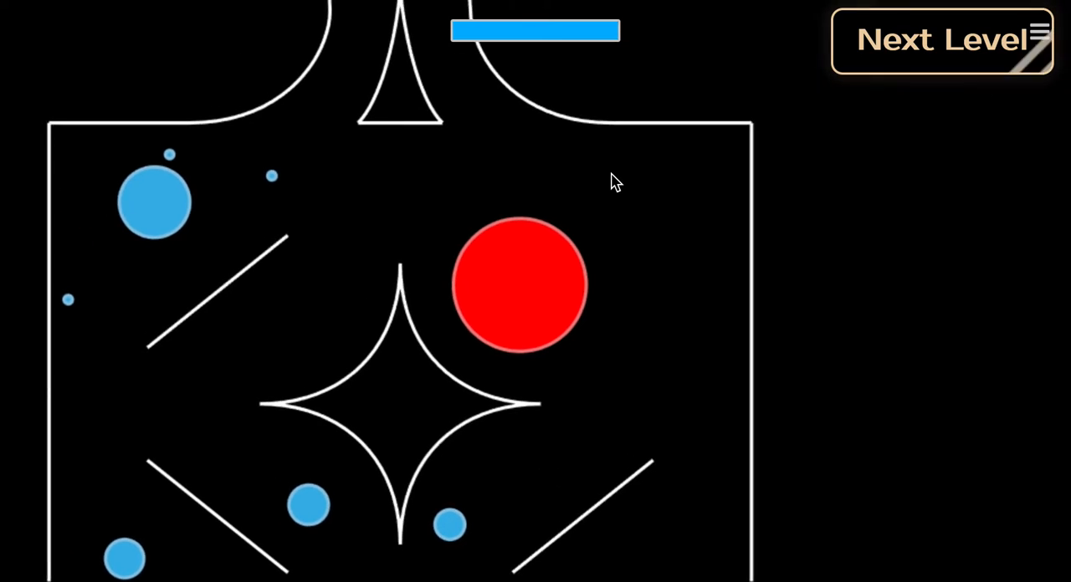
Steer the red player ball around the walled level to absorb the smaller blue orbs.
key(Down)
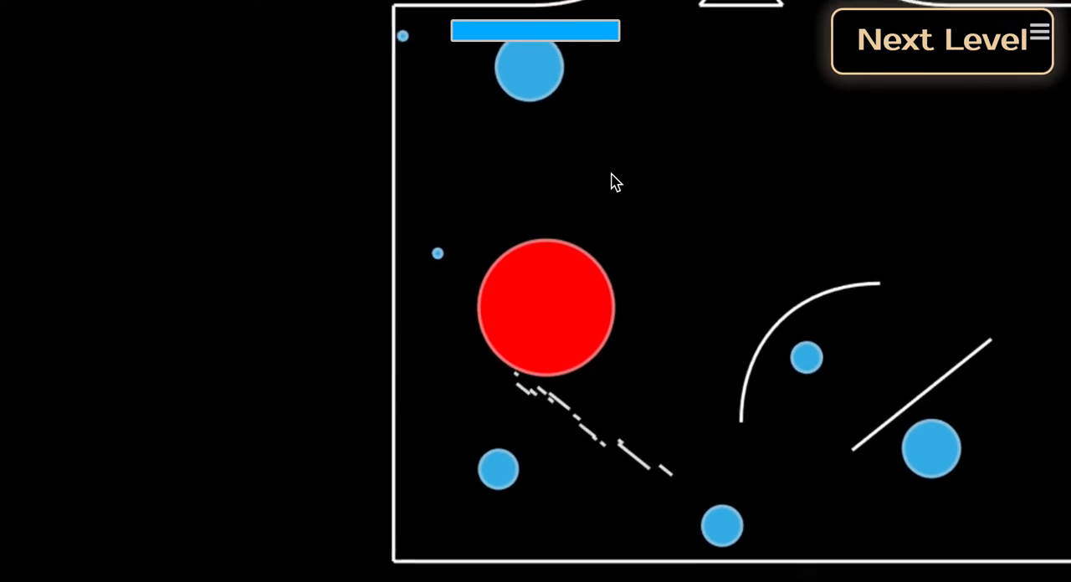
key(Right)
key(Up)
key(Left)
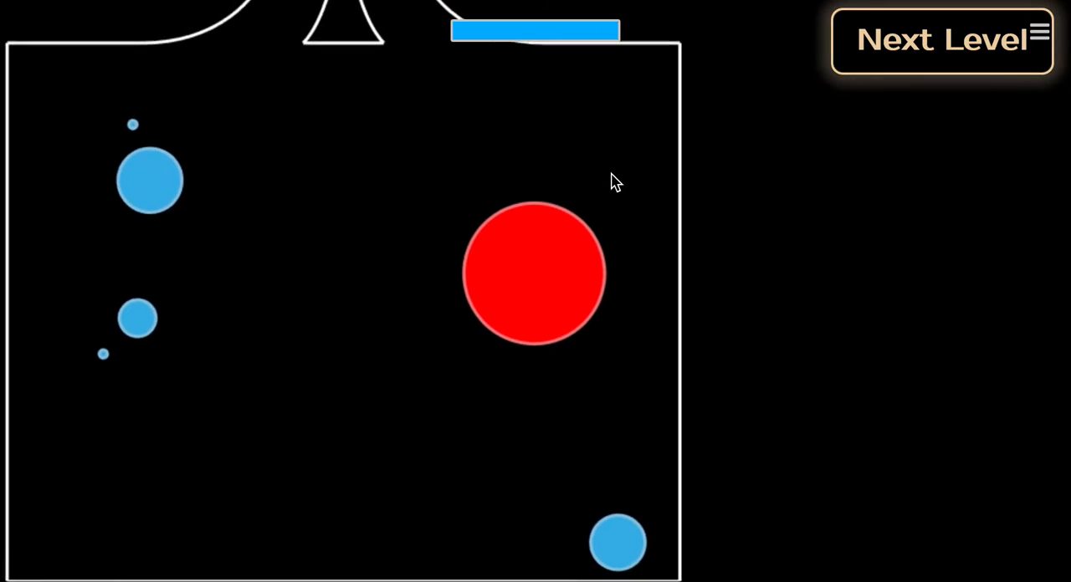
key(Down)
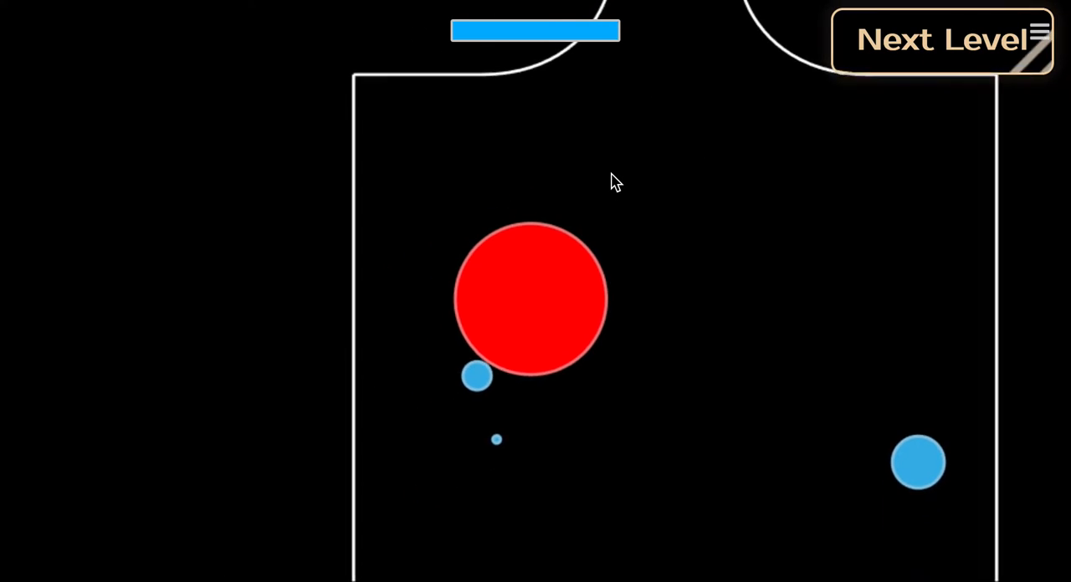
key(Right)
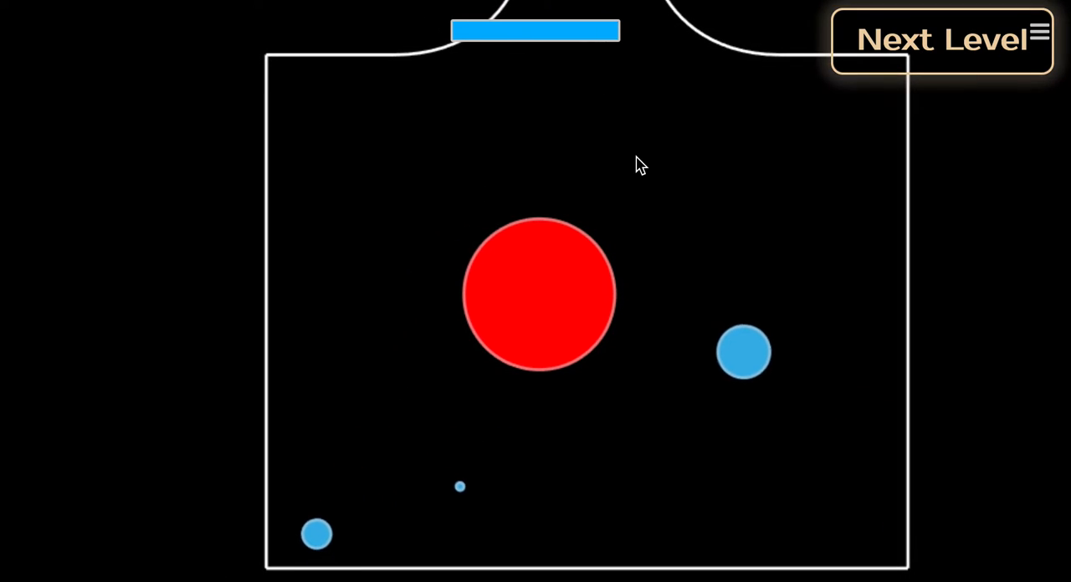
Pause the running level and leave it for the main menu.
click(950, 68)
click(1038, 37)
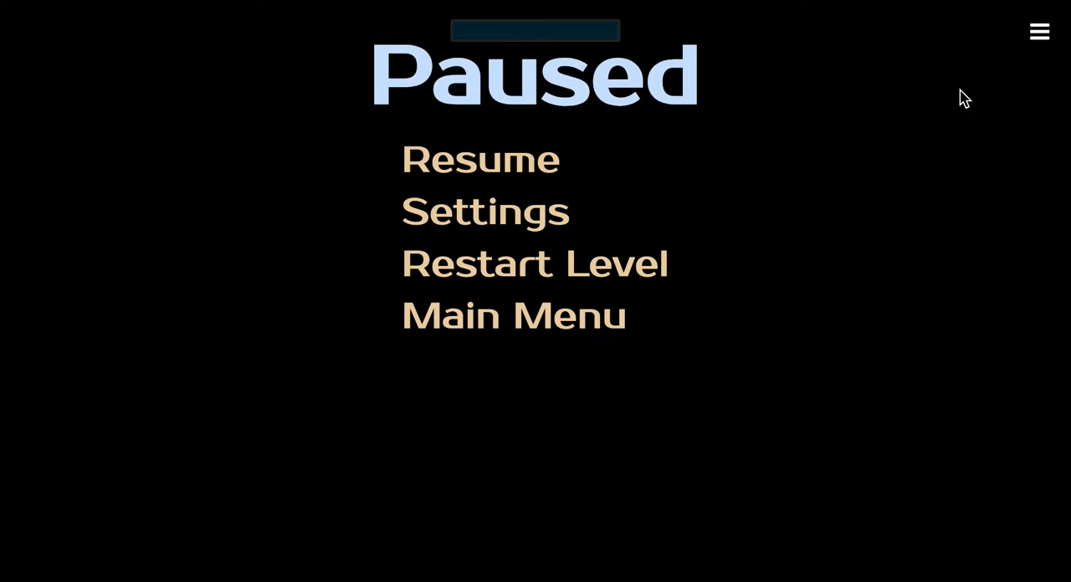
click(518, 334)
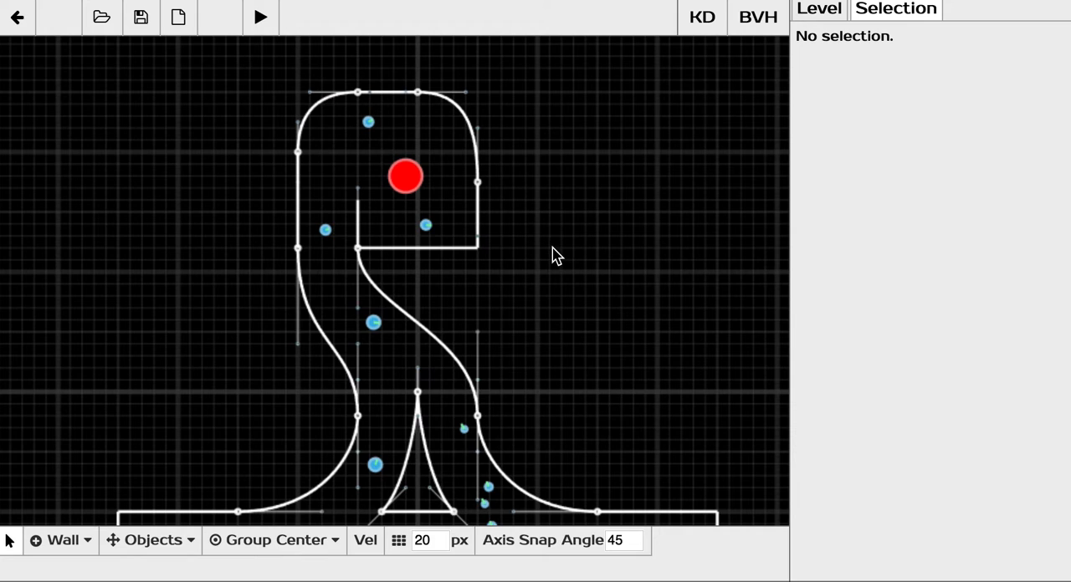
Try to move the upper half of the star-shaped wall together with the large orb beside it.
scroll(447, 170, down, 1)
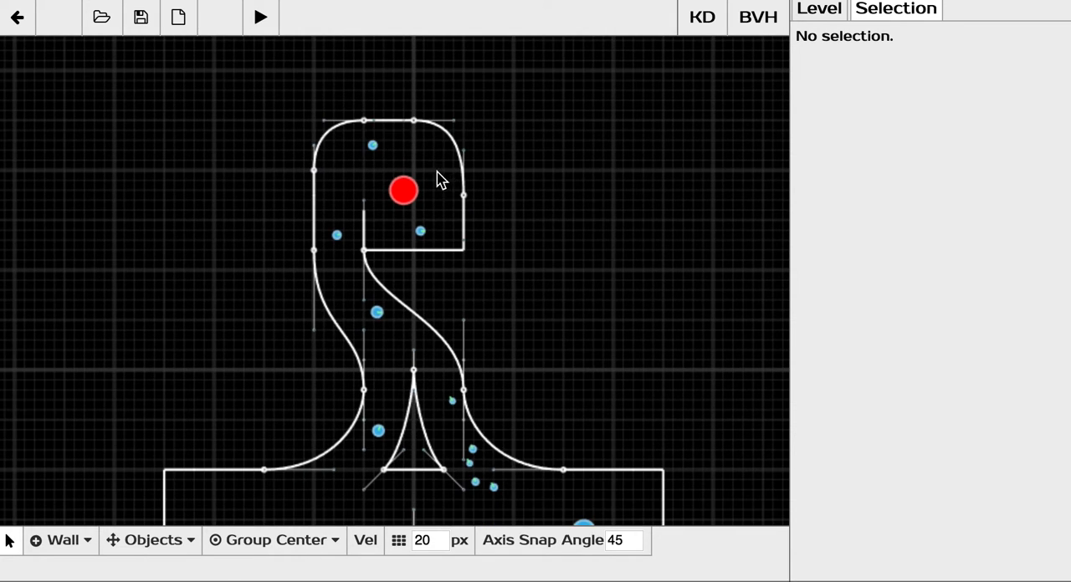
middle_drag(380, 165, 400, 204)
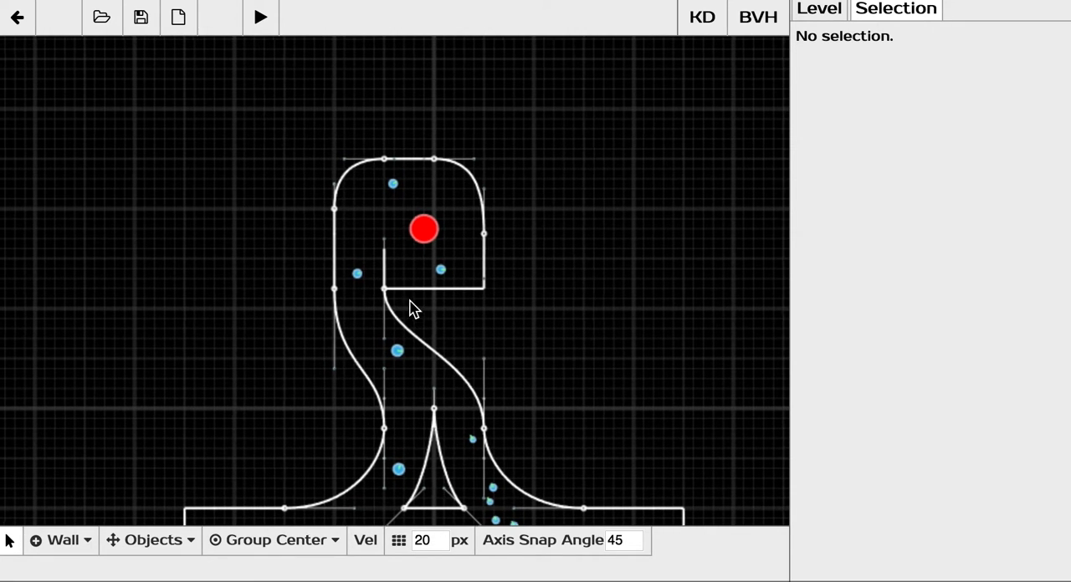
middle_drag(410, 300, 396, 109)
mouse_move(457, 359)
middle_down()
mouse_move(441, 292)
mouse_move(443, 187)
middle_up()
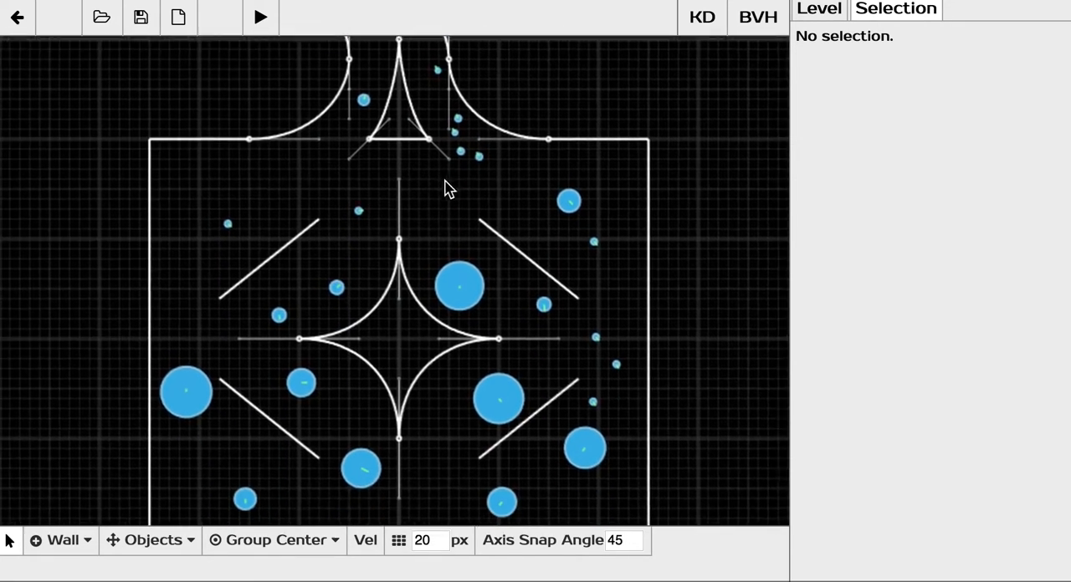
middle_drag(447, 271, 466, 245)
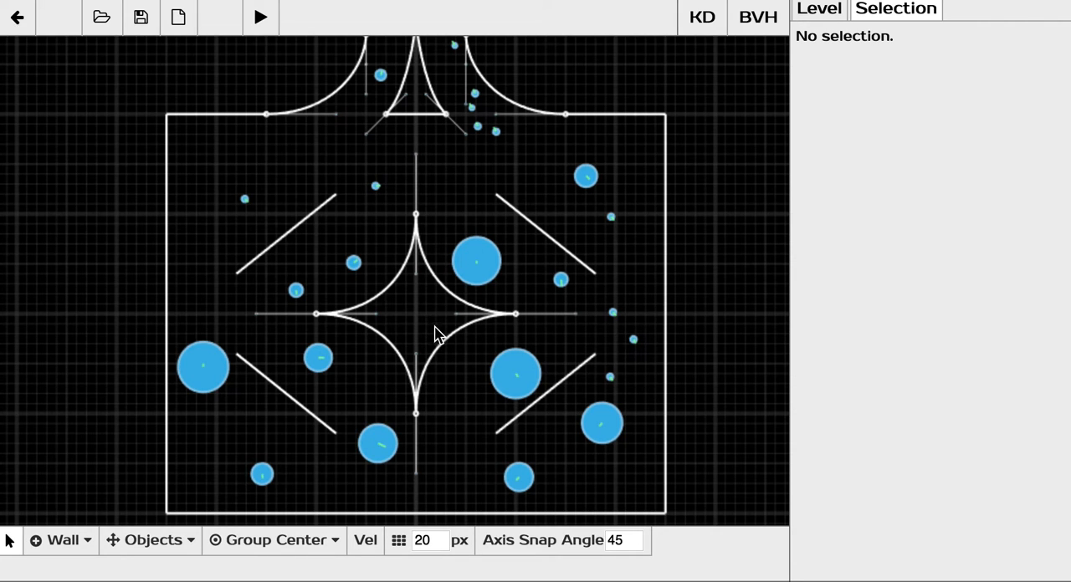
drag(457, 312, 332, 244)
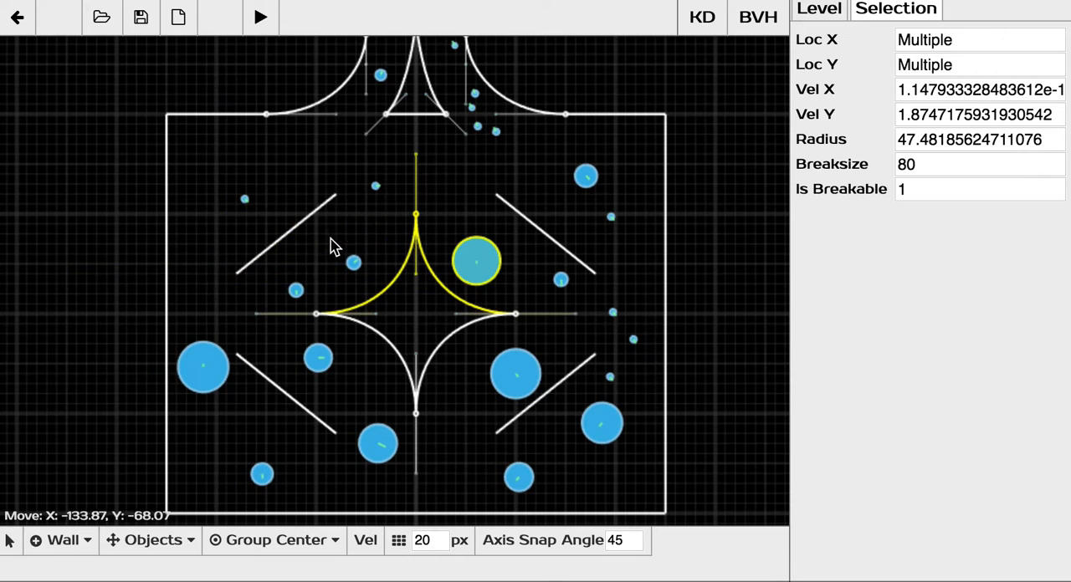
middle_drag(374, 196, 429, 318)
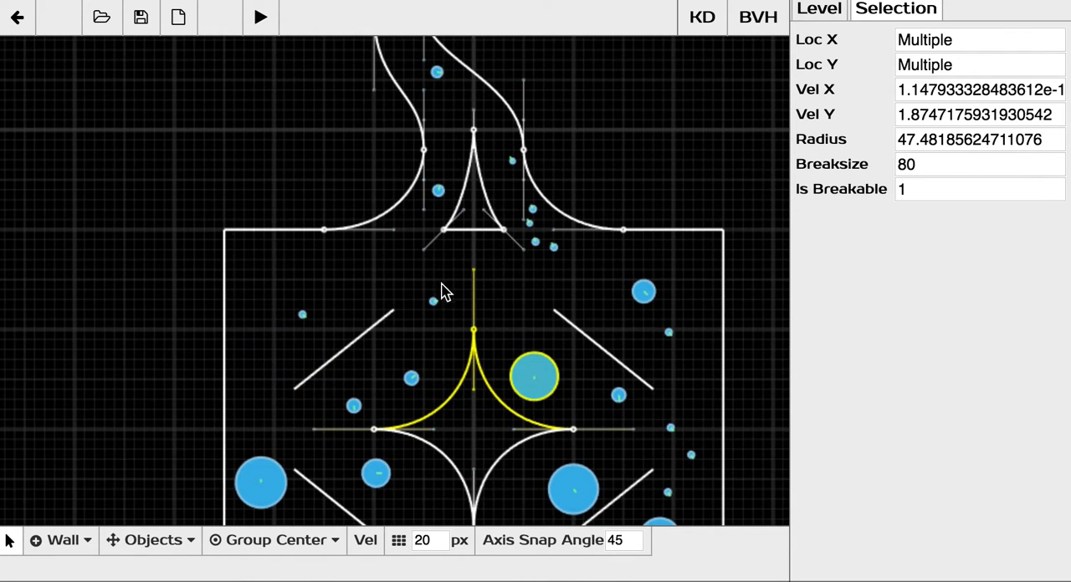
Delete the small orb near the upper end of the level, above the player.
middle_drag(457, 164, 411, 377)
scroll(422, 276, up, 3)
middle_drag(450, 175, 469, 228)
click(381, 85)
key(Delete)
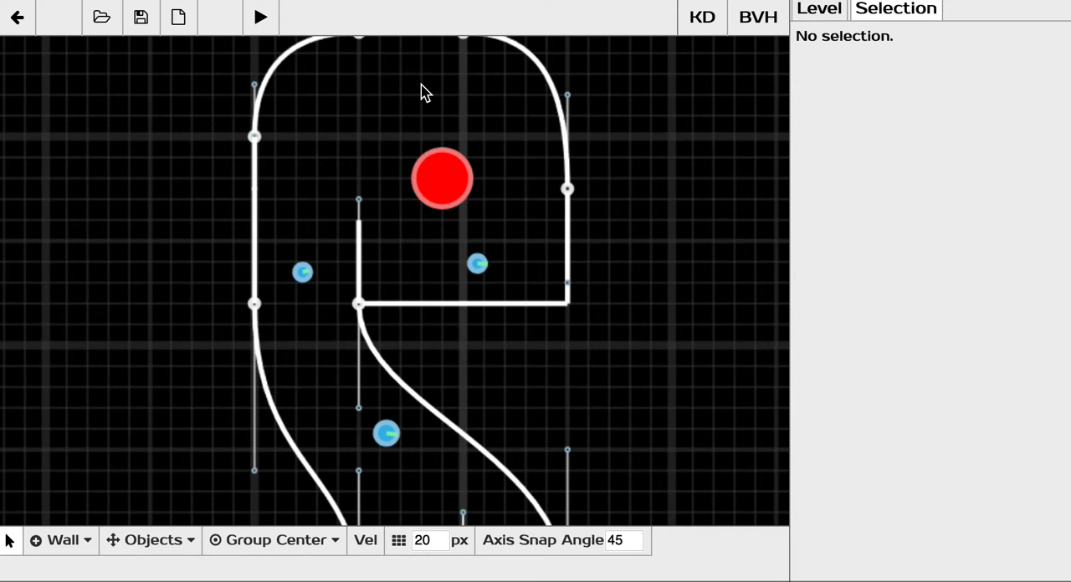
Add an orb in the upper chamber near the player and scale it to a radius of about 30.5.
click(64, 540)
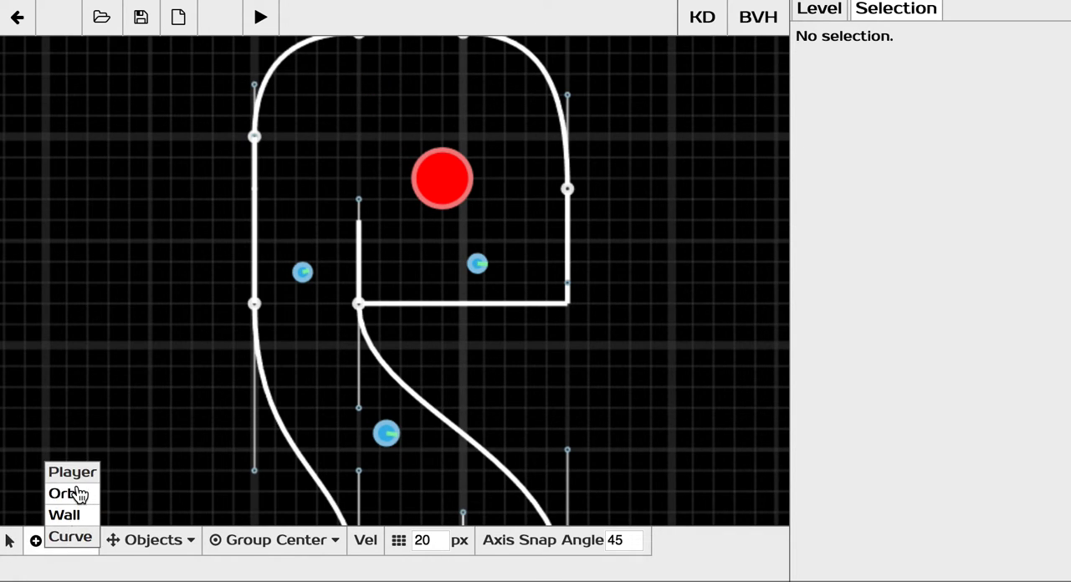
click(79, 495)
click(383, 100)
click(360, 106)
middle_drag(402, 119, 443, 173)
key(s)
click(473, 192)
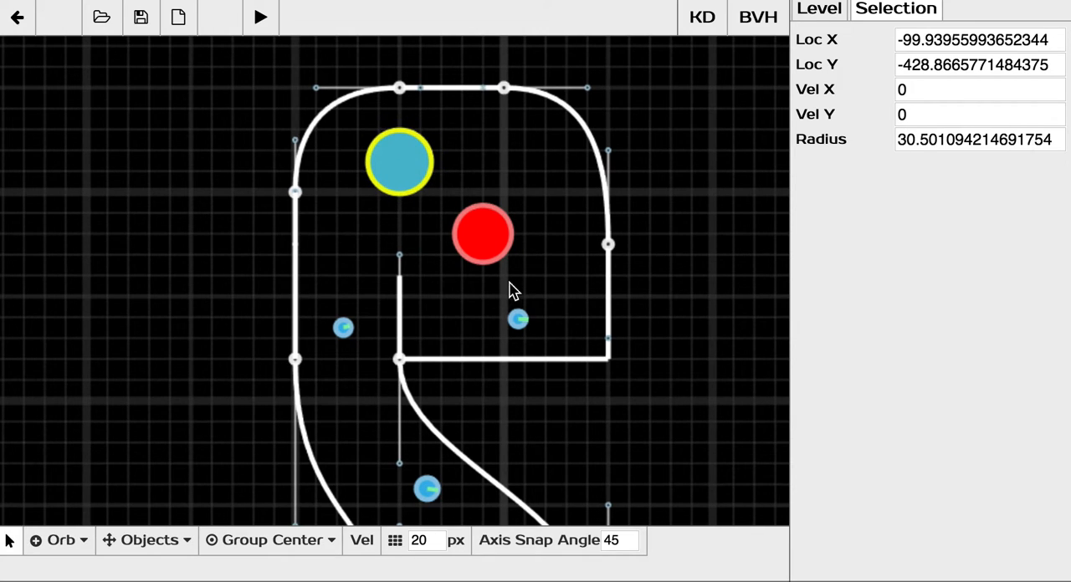
Start a new blank level and discard the changes to the current one.
click(180, 20)
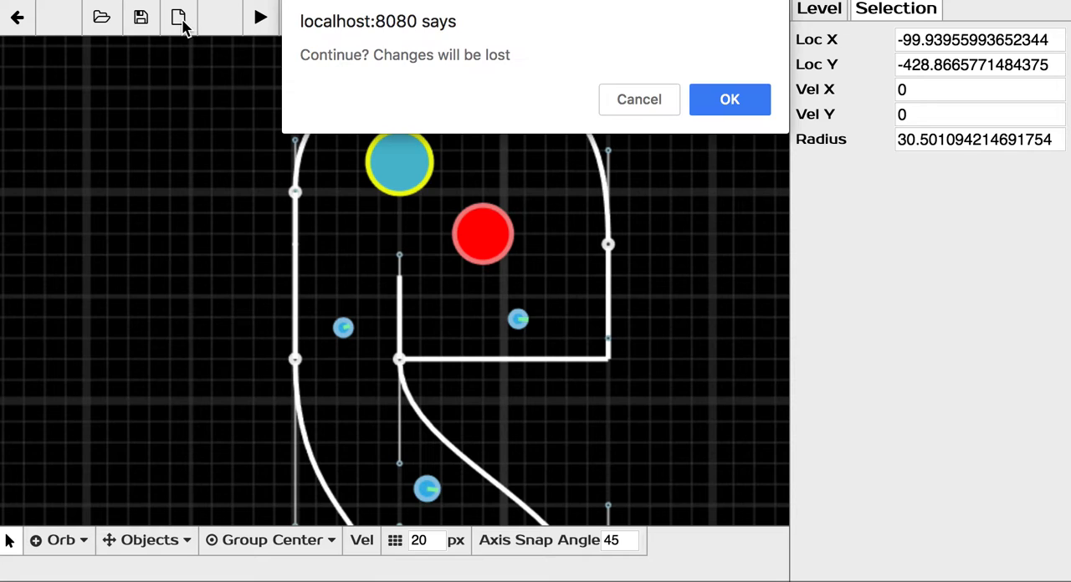
click(730, 100)
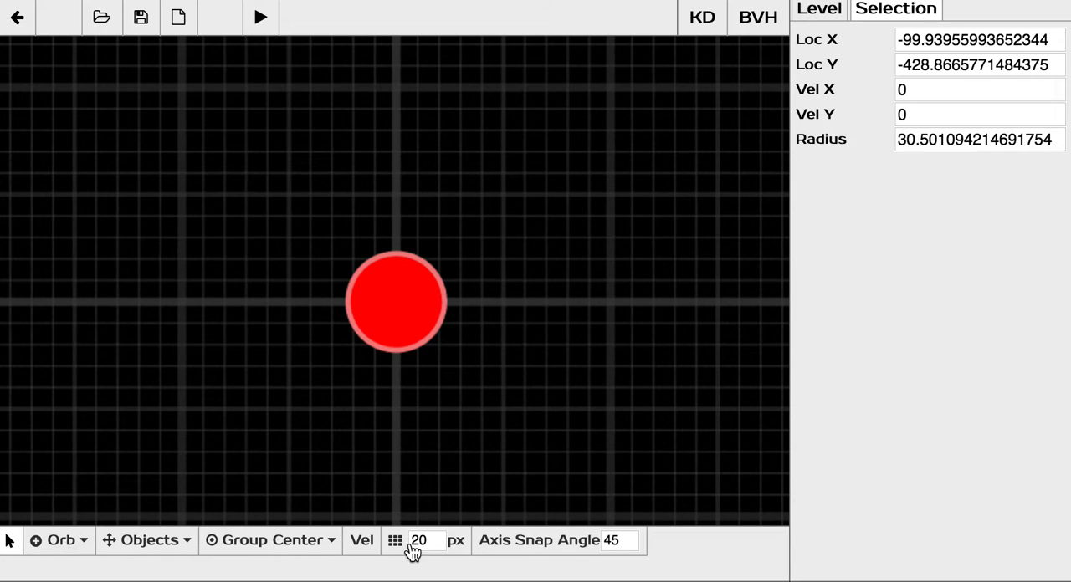
Draw a two-segment wall up the left side of the player and over to its centre line, deleting the extra point at (80, -160).
click(65, 548)
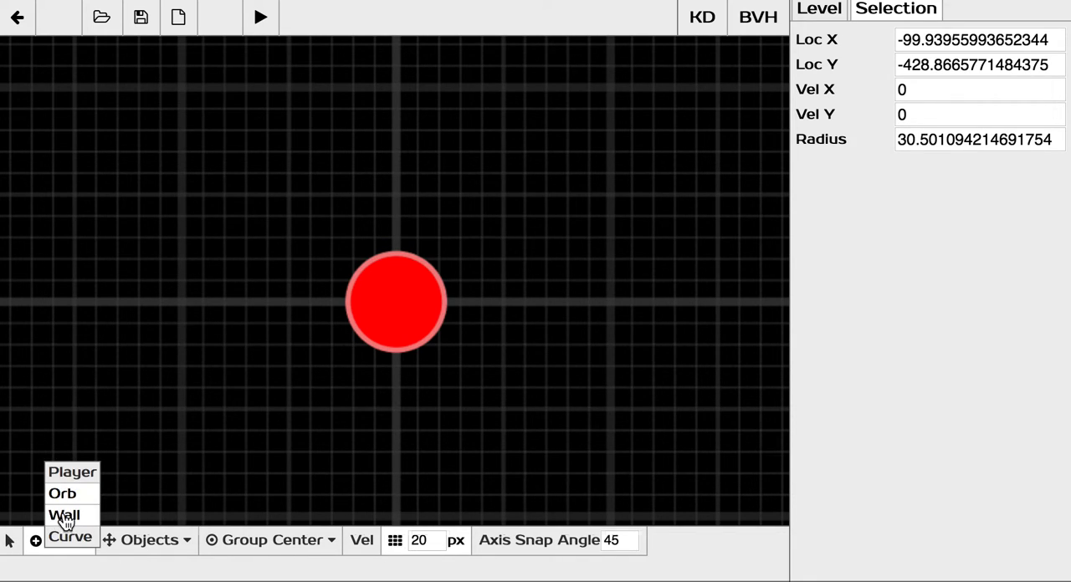
click(65, 515)
middle_drag(256, 359, 279, 374)
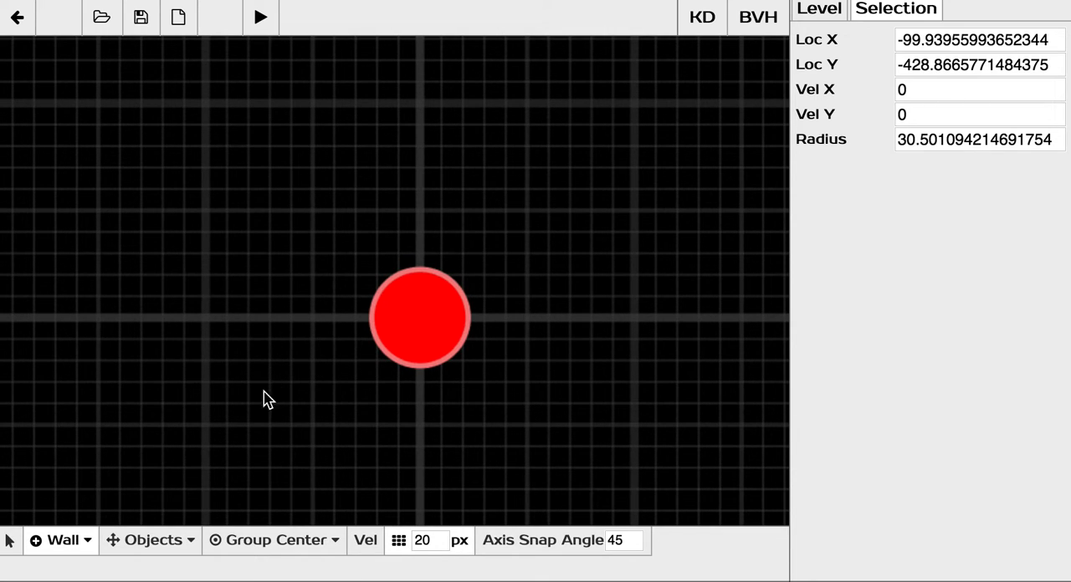
mouse_move(249, 406)
mouse_down()
mouse_move(249, 170)
mouse_move(490, 112)
mouse_move(421, 112)
mouse_move(503, 150)
mouse_up()
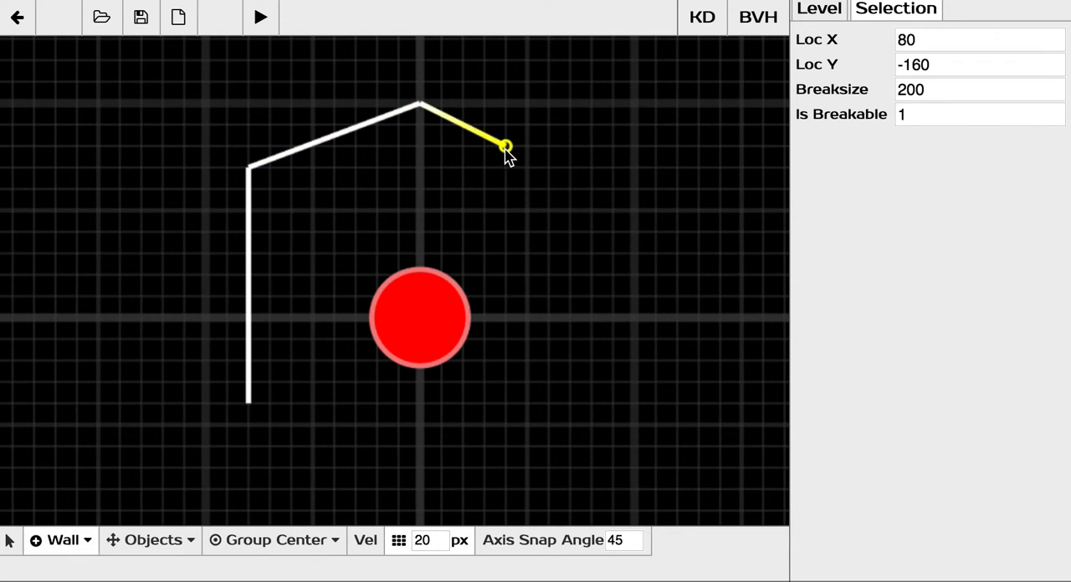
key(Delete)
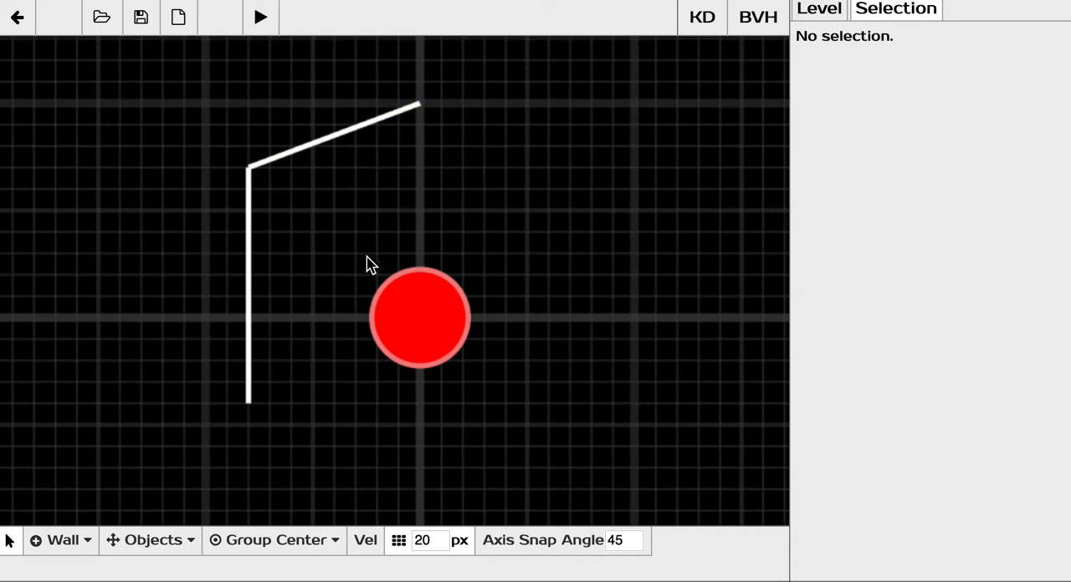
Draw a curve from the wall's lower end, bulging outward and turning inward, with handles at (-160, 180), (-300, 440) and (-160, 400).
scroll(404, 177, down, 2)
middle_drag(366, 256, 433, 141)
middle_drag(434, 212, 444, 201)
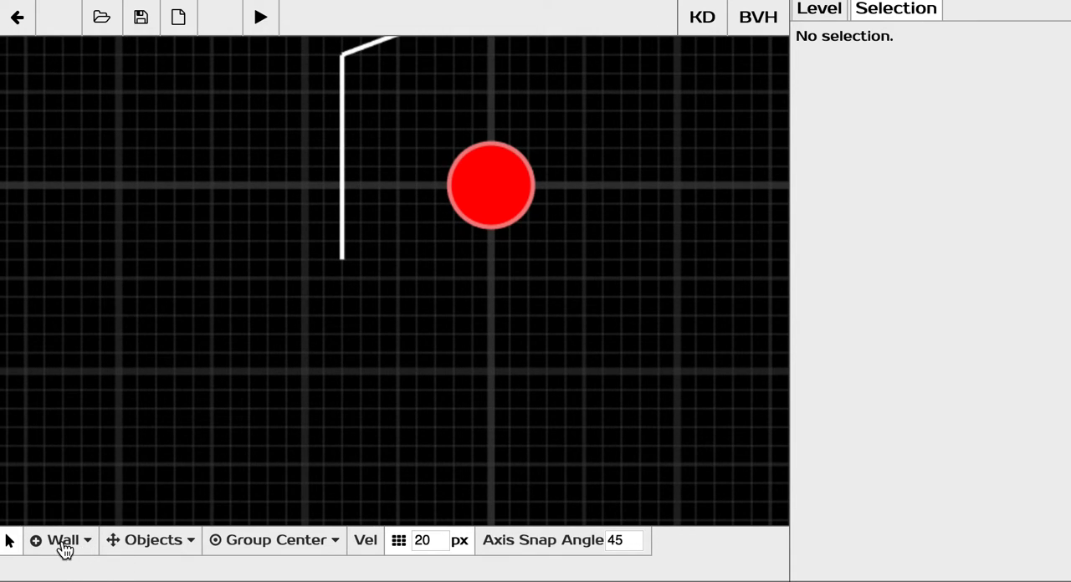
click(65, 545)
click(70, 538)
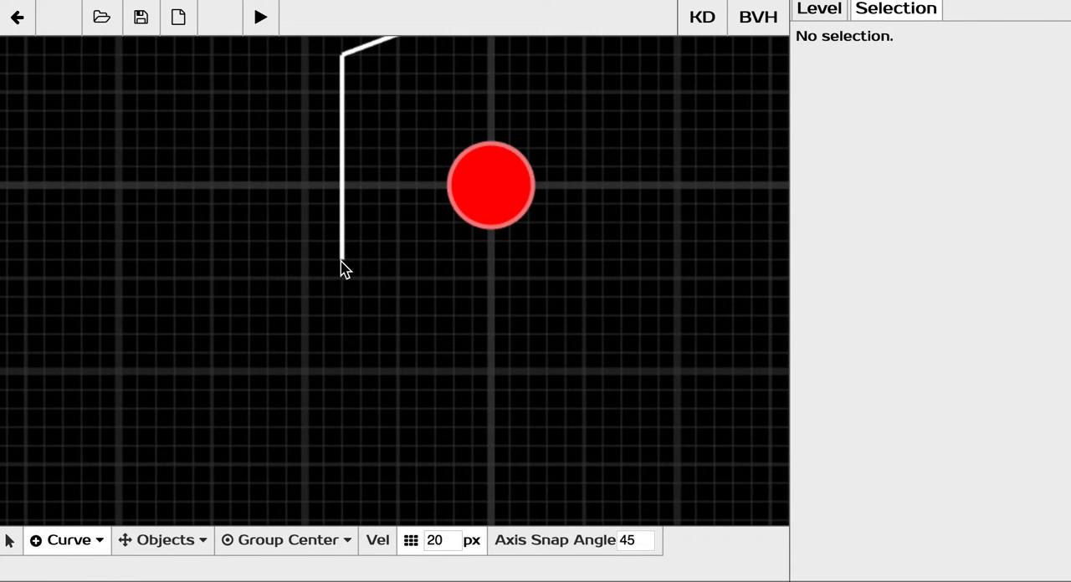
drag(343, 268, 340, 353)
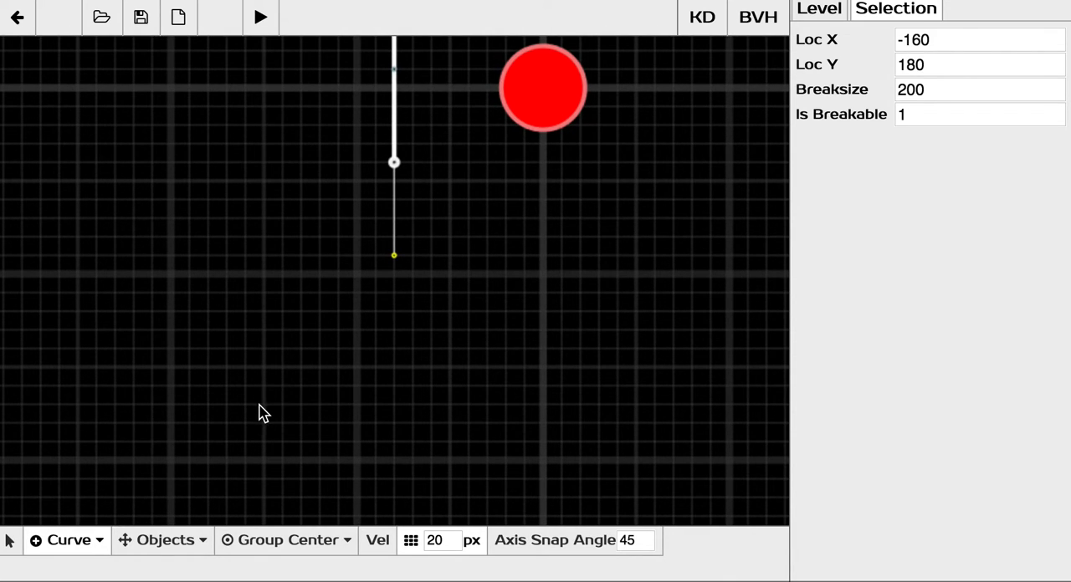
drag(262, 407, 277, 507)
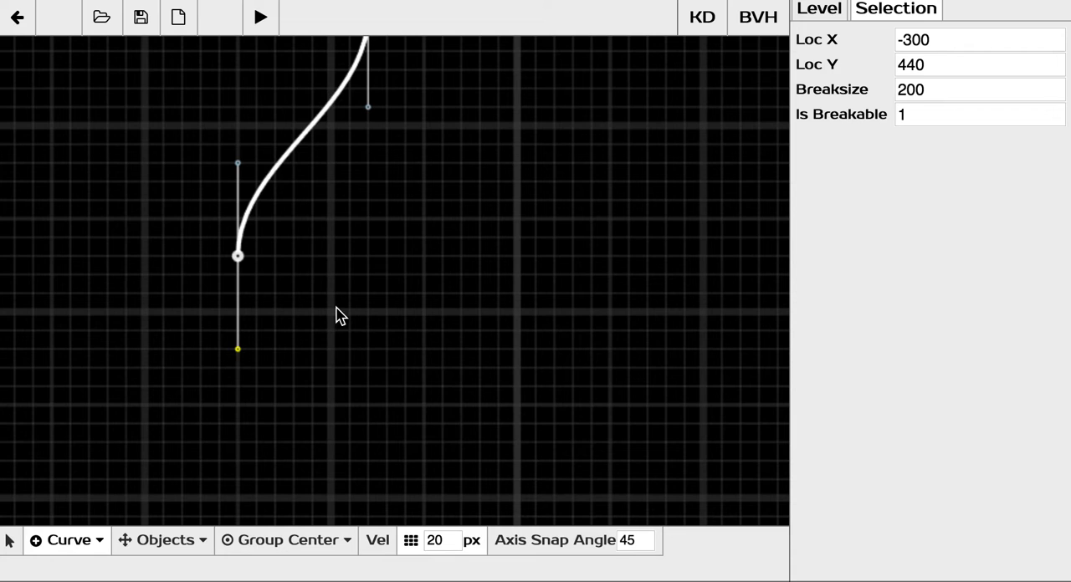
drag(331, 313, 374, 311)
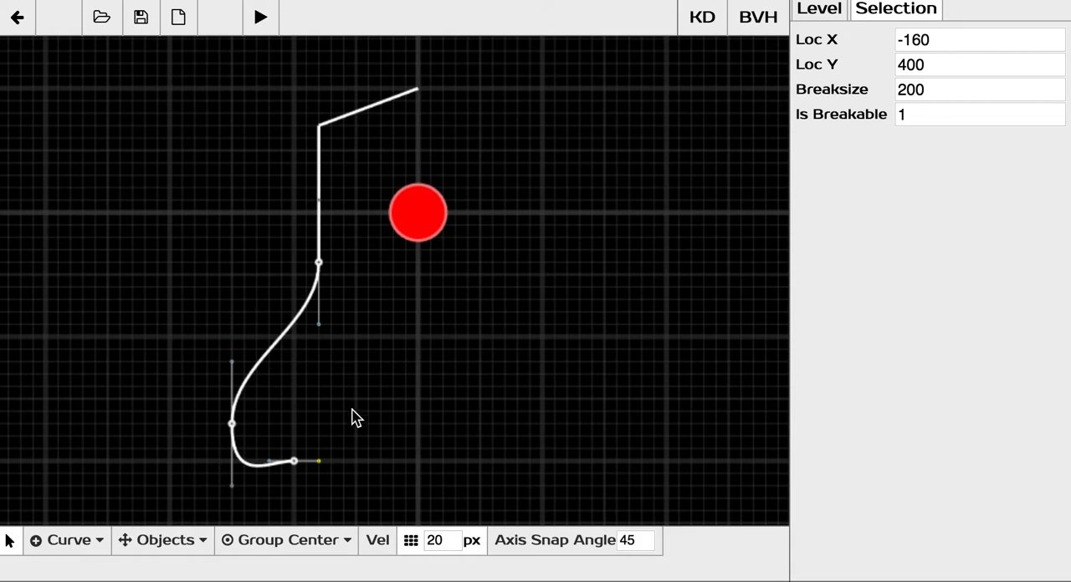
Duplicate the whole wall outline and mirror the copy along X, placing it so both halves meet above the player.
drag(366, 481, 166, 106)
drag(225, 198, 381, 206)
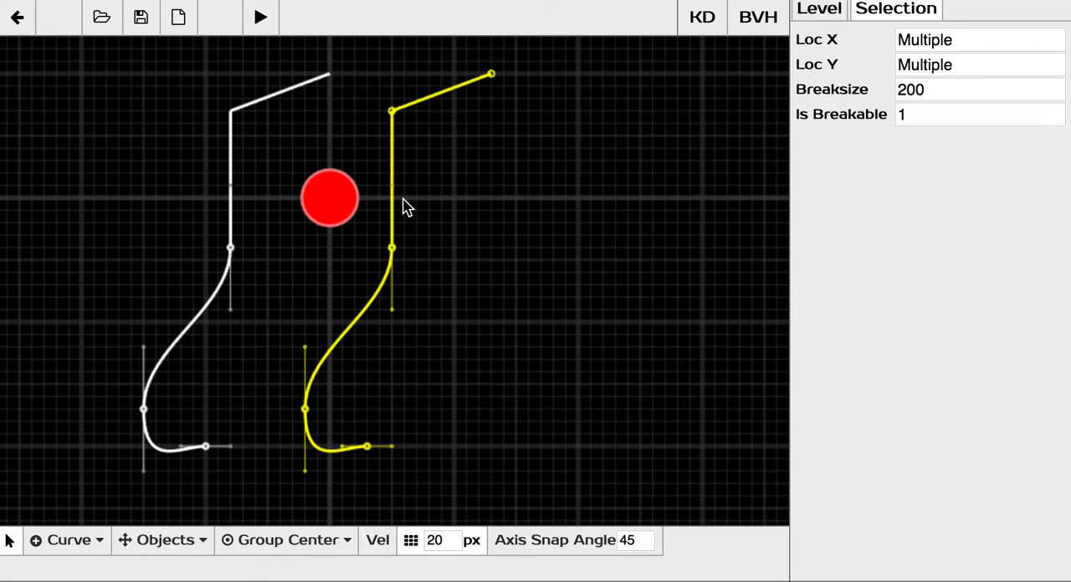
key(m)
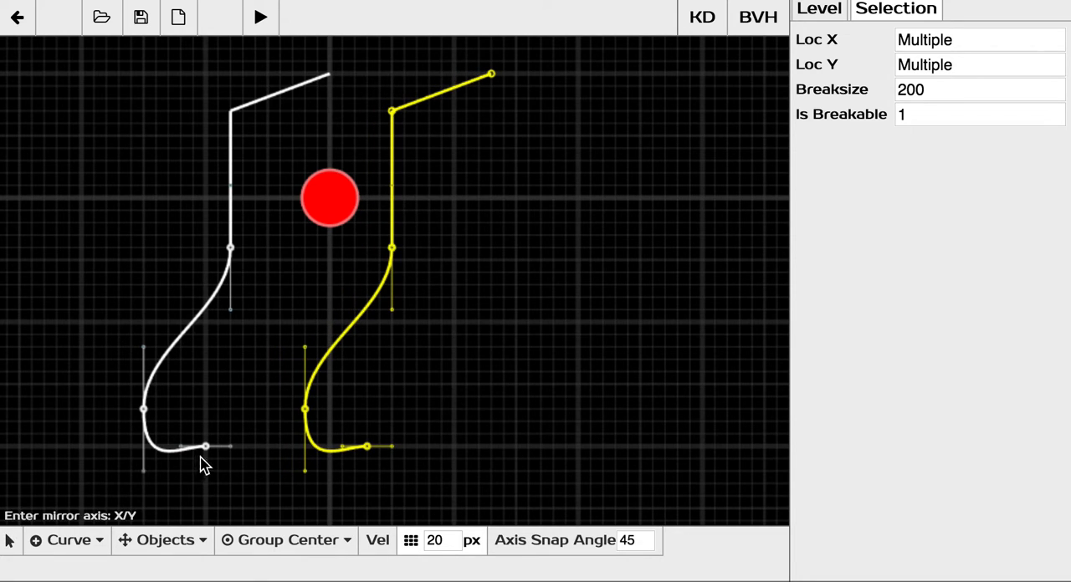
key(x)
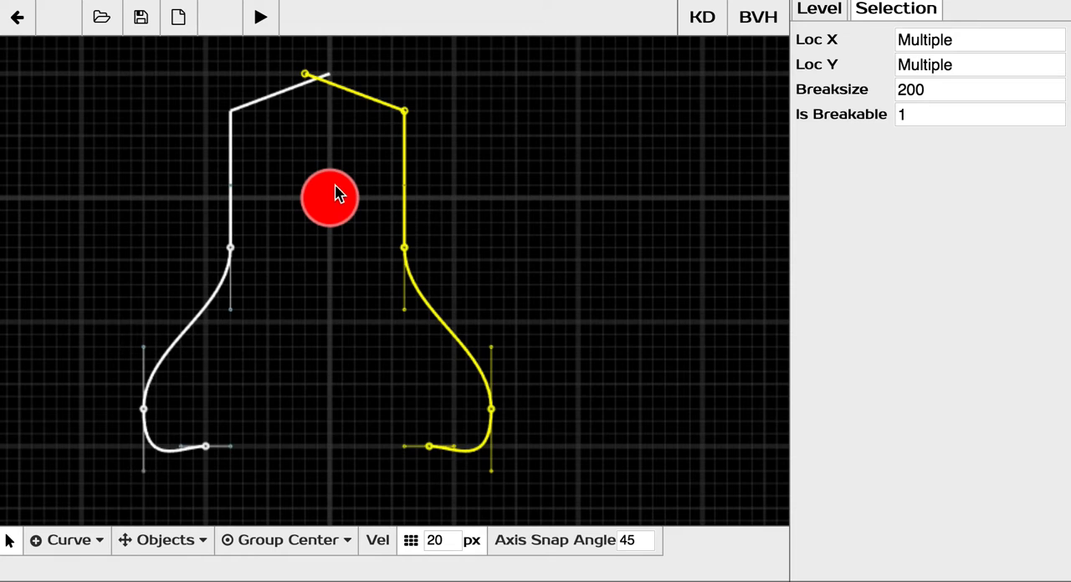
drag(340, 191, 372, 219)
middle_drag(380, 263, 431, 192)
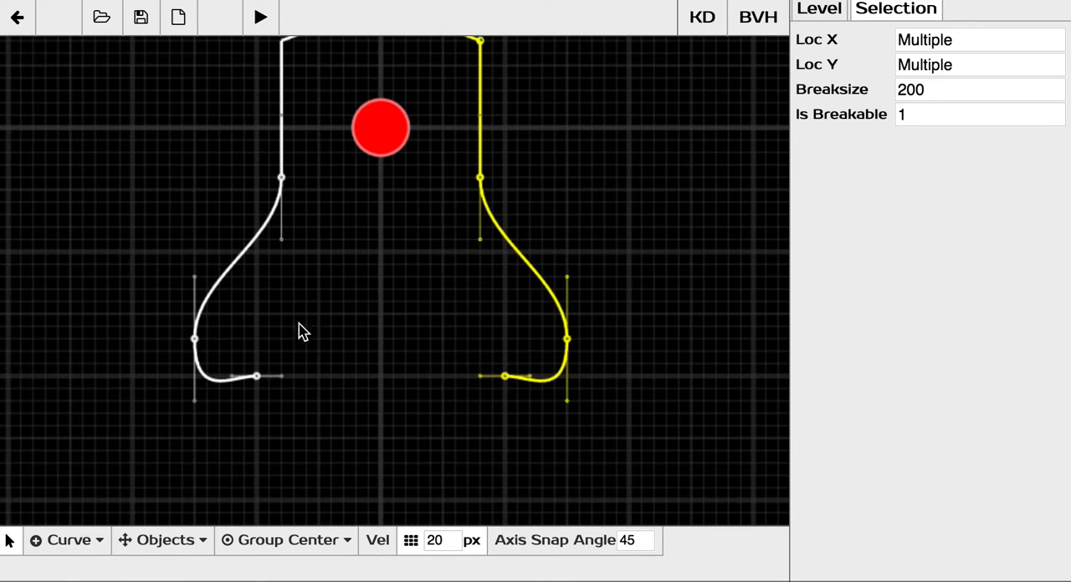
Select the linked points of the left curve.
click(258, 382)
scroll(311, 343, down, 1)
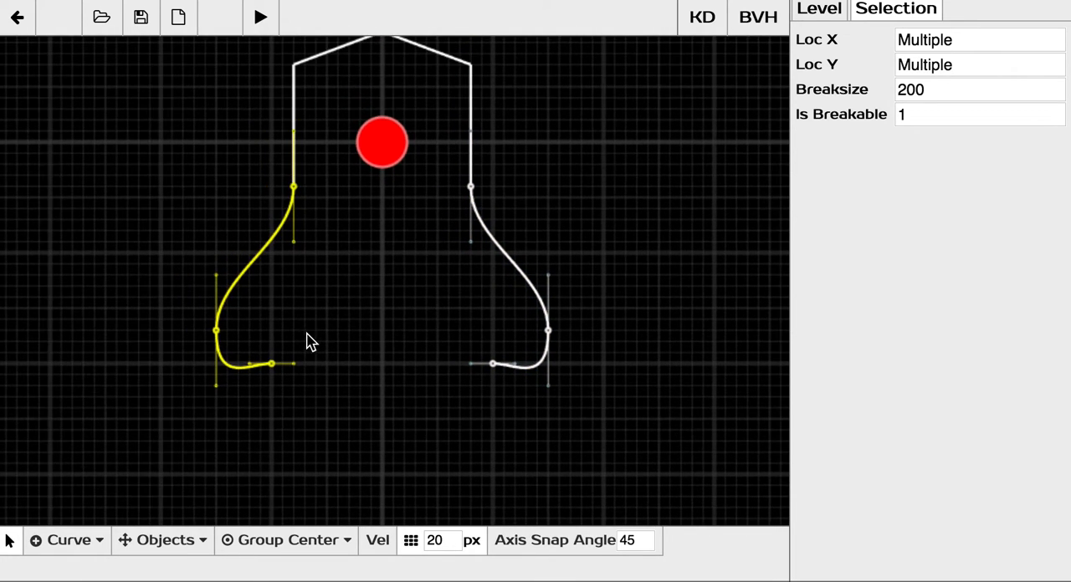
middle_drag(380, 216, 386, 174)
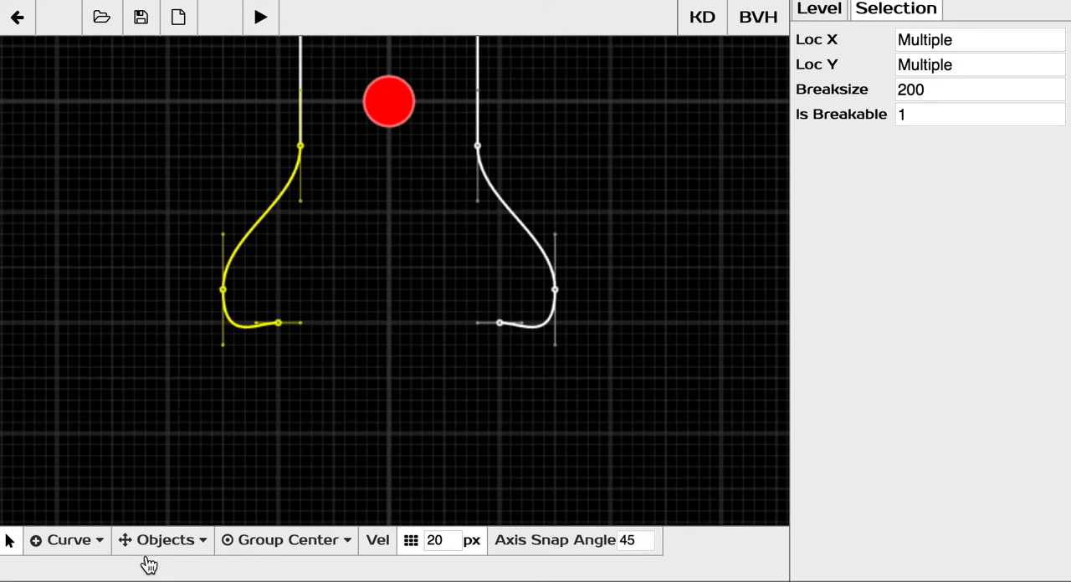
Add three orbs of radius 40 below the outline's opening, the last one at (160, 600).
click(70, 548)
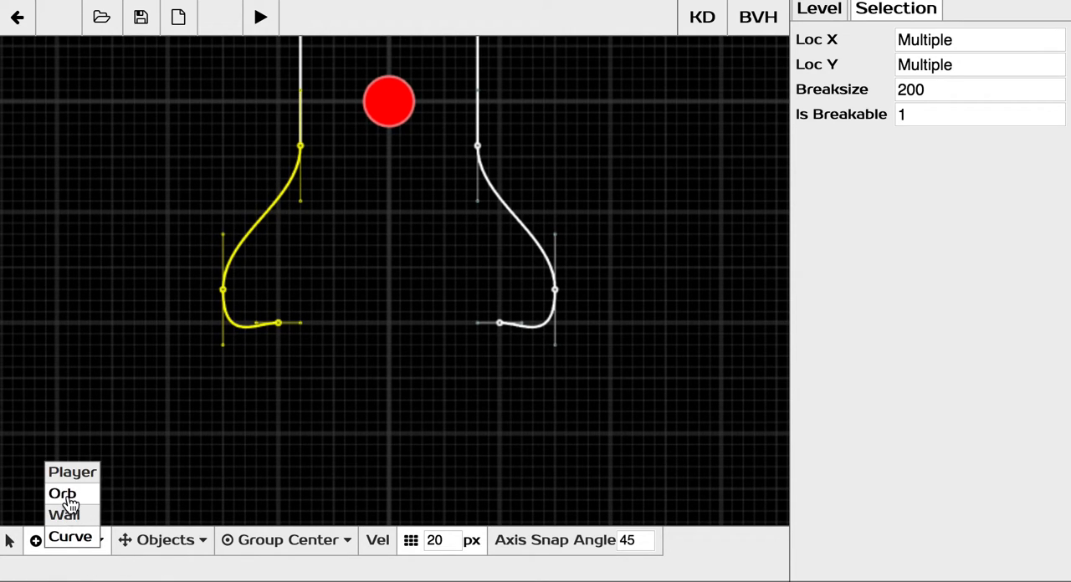
click(63, 494)
middle_drag(314, 445, 317, 384)
drag(308, 351, 321, 352)
drag(370, 401, 375, 409)
drag(467, 387, 478, 377)
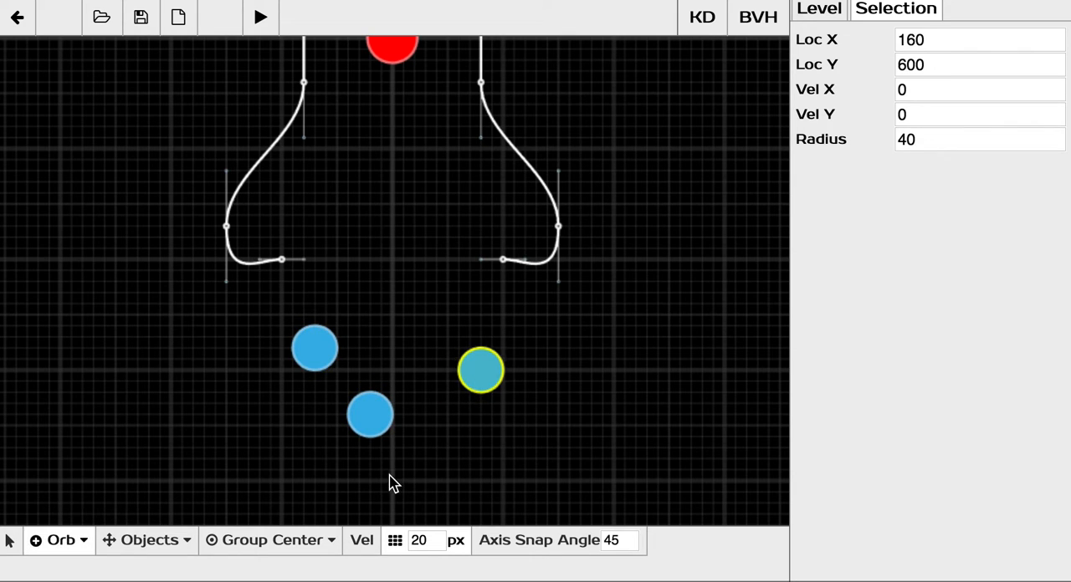
Scale the three orbs down together about their group center, to a radius of about 32.9.
drag(288, 327, 498, 452)
middle_drag(470, 408, 541, 375)
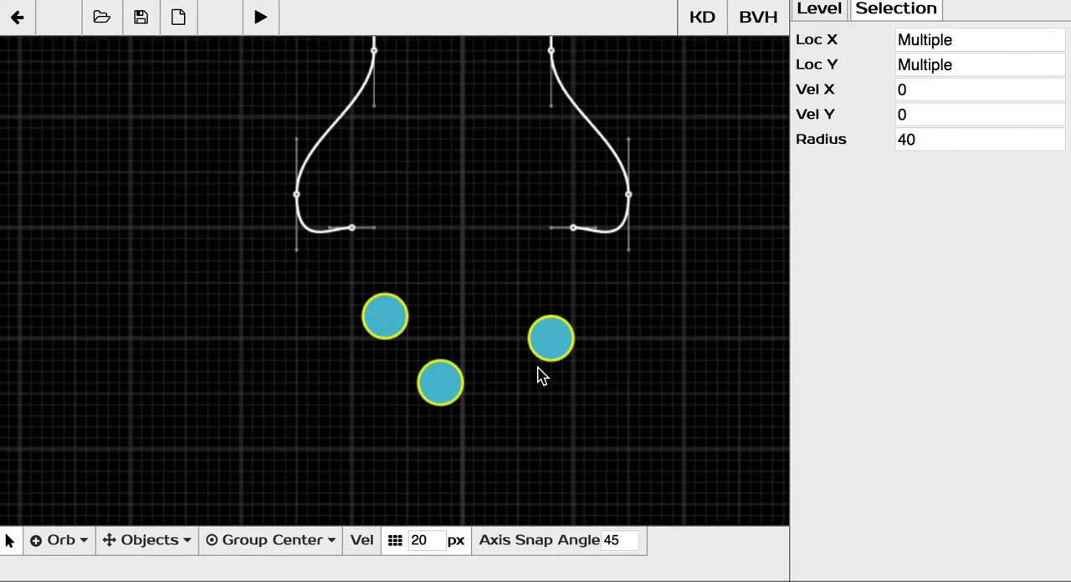
key(s)
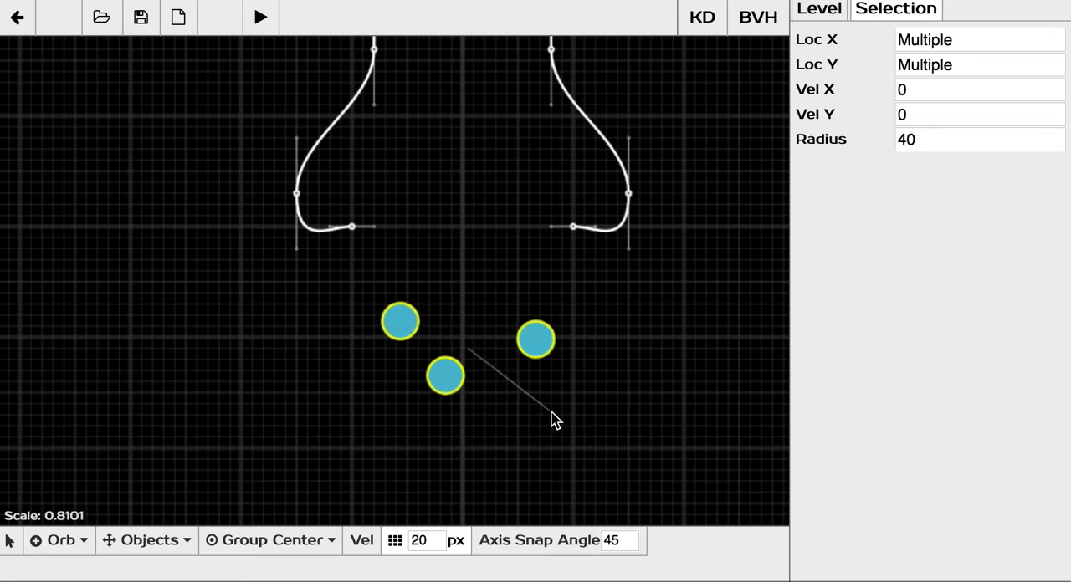
click(549, 416)
Set the transform pivot to Object Centers and scale each orb down in place to a radius of about 25.8.
click(270, 541)
click(267, 538)
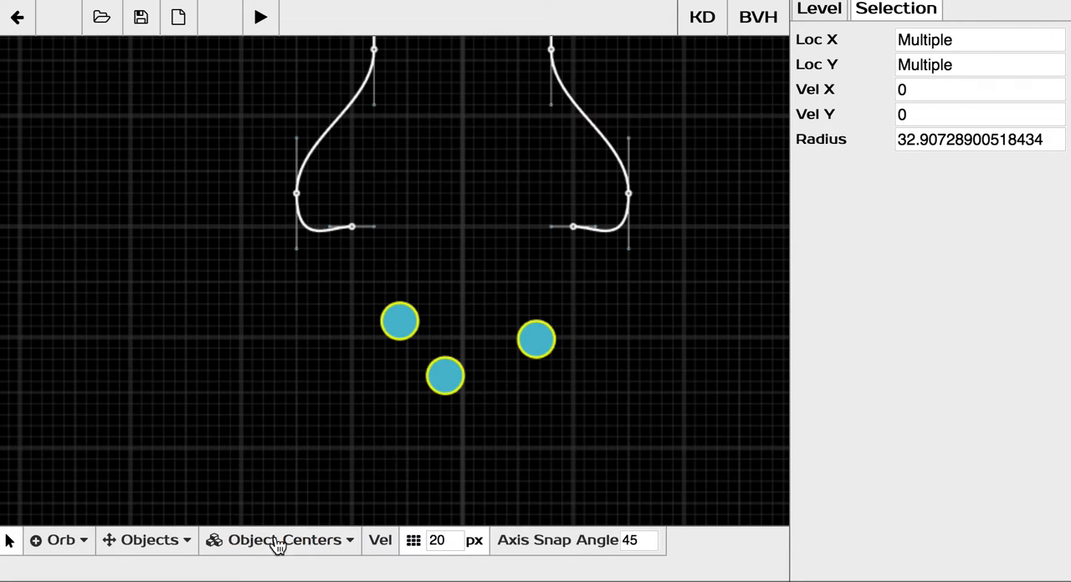
key(s)
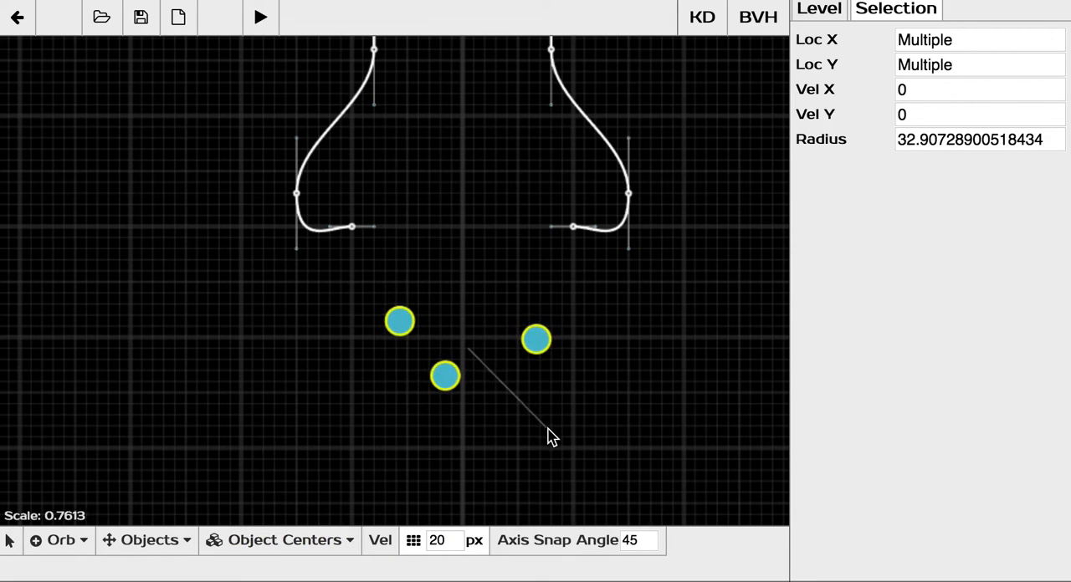
click(552, 441)
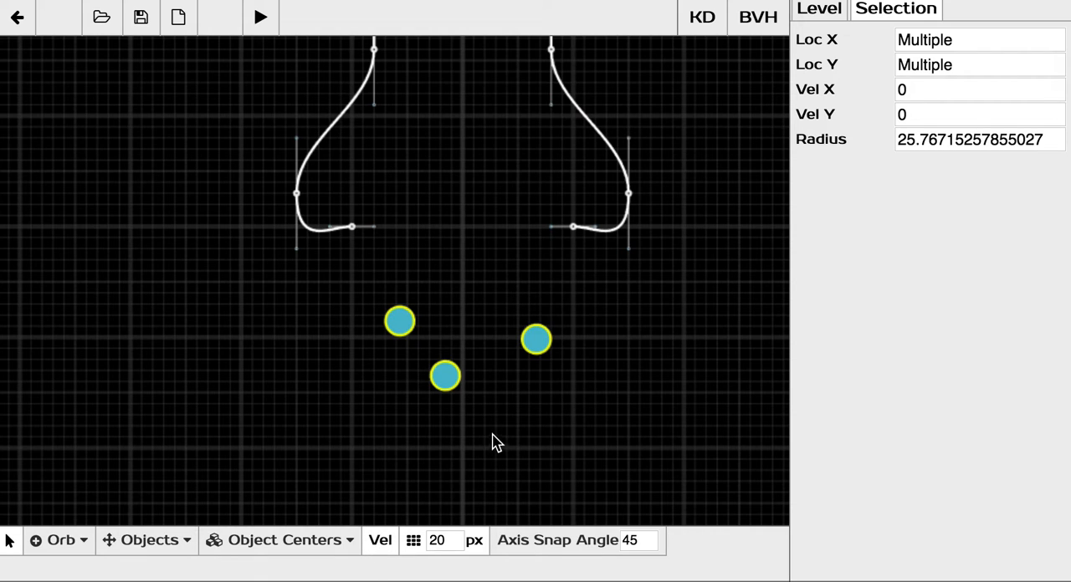
Give the three selected orbs a straight upward velocity, with Vel Y about -4.68.
scroll(490, 426, up, 3)
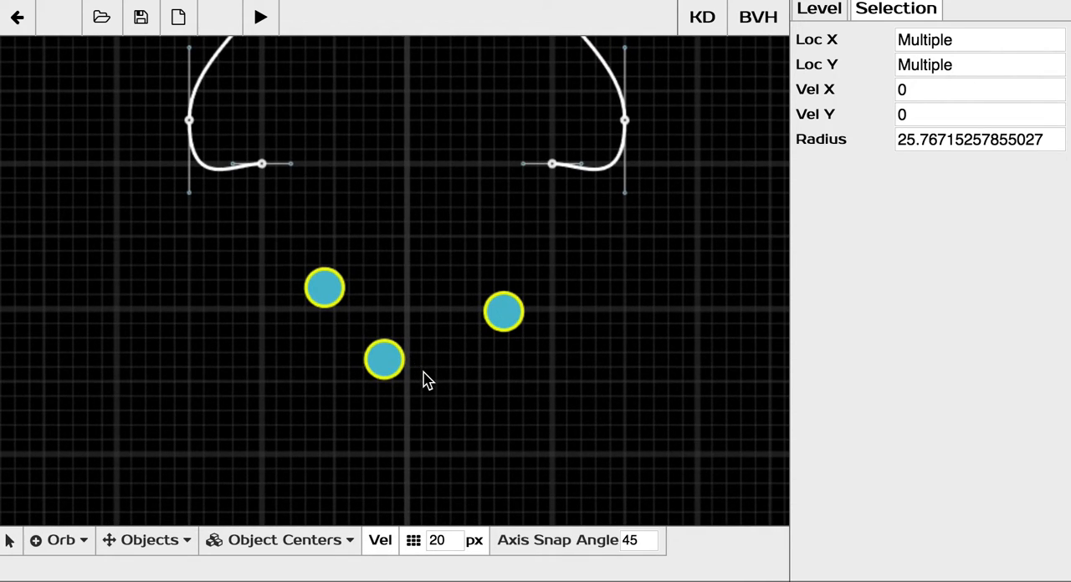
key(g)
key(Escape)
key(g)
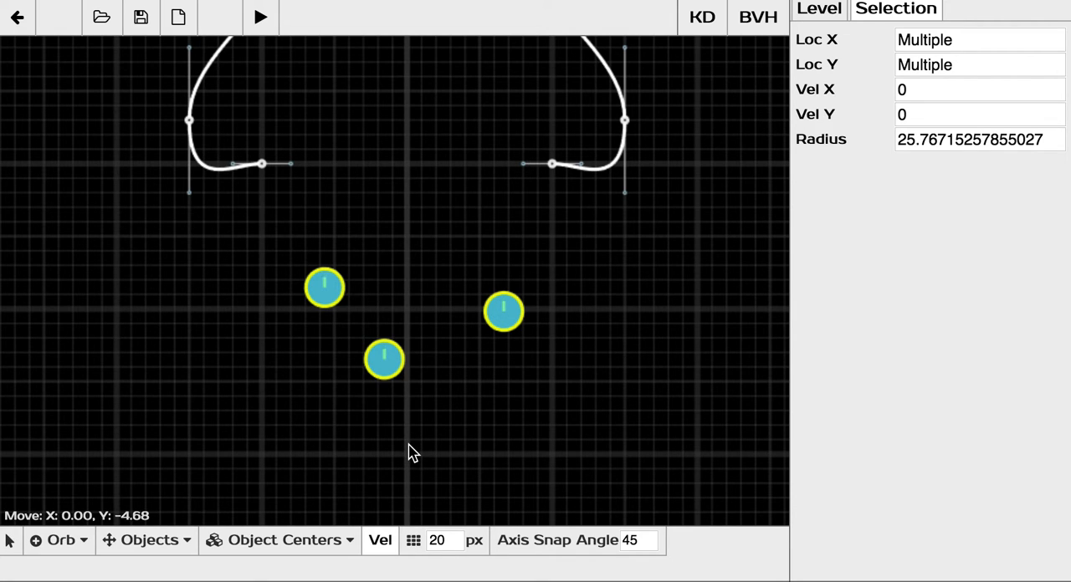
click(409, 444)
Playtest the level to watch the launched orbs, and return to the editor.
scroll(421, 325, down, 2)
middle_drag(440, 258, 394, 411)
scroll(361, 345, down, 2)
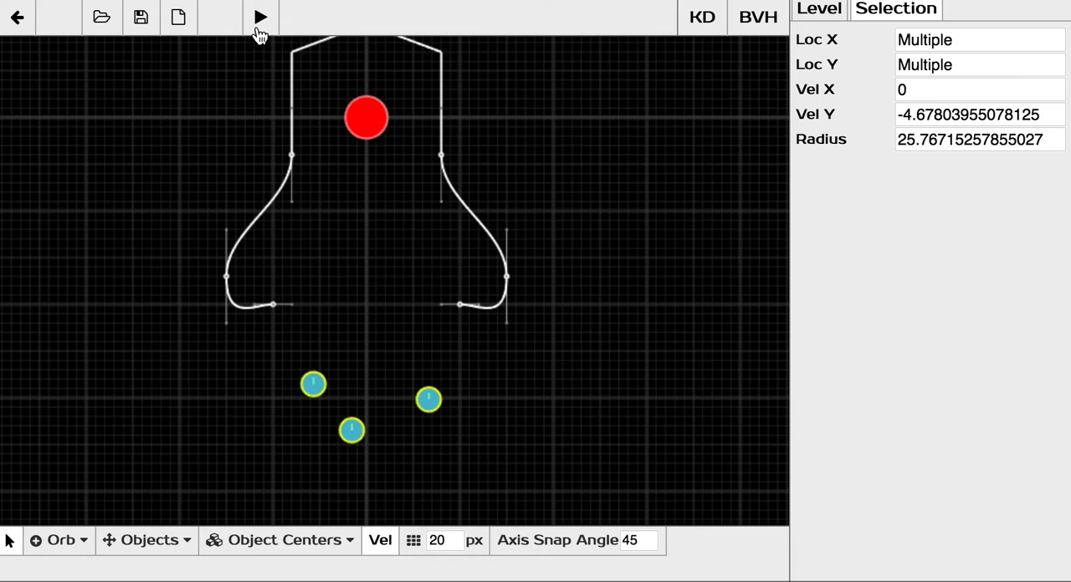
click(260, 25)
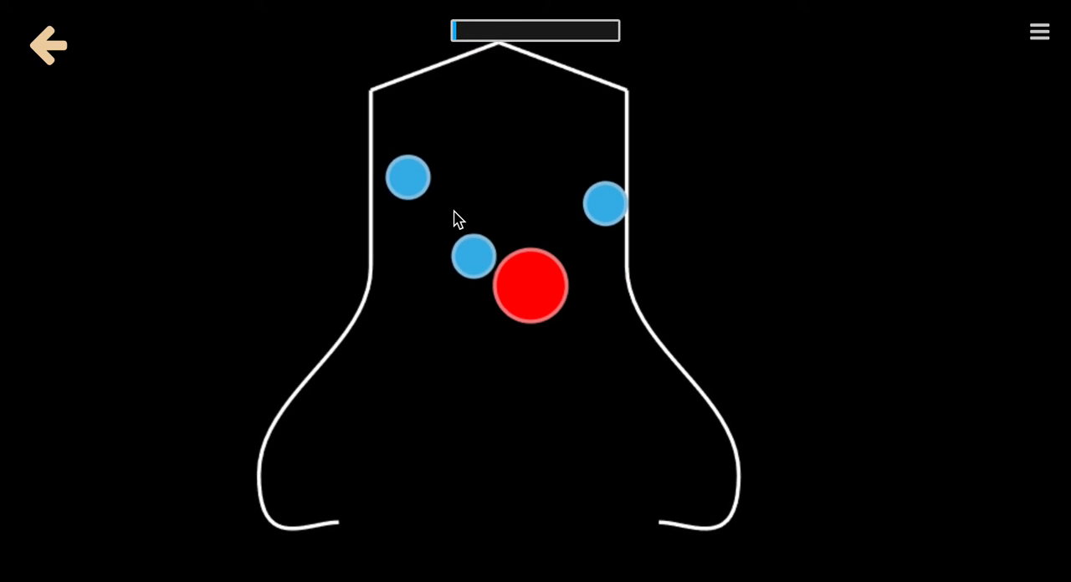
click(46, 51)
Draw two walls meeting near (-592, 761), one ending at the left curve near (-282, 401), the other near (-195, 965).
middle_drag(369, 264, 435, 239)
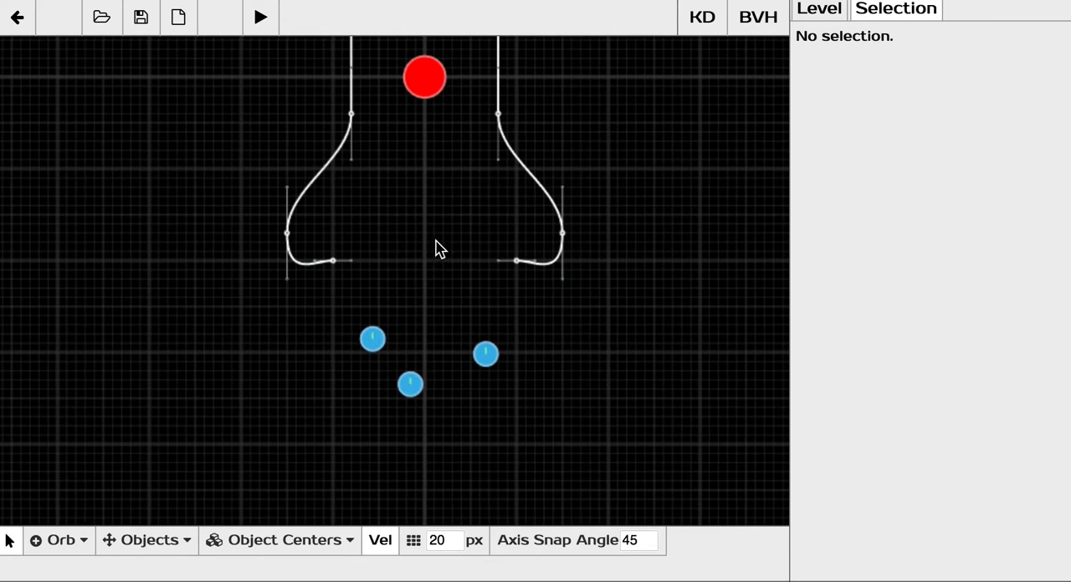
click(50, 549)
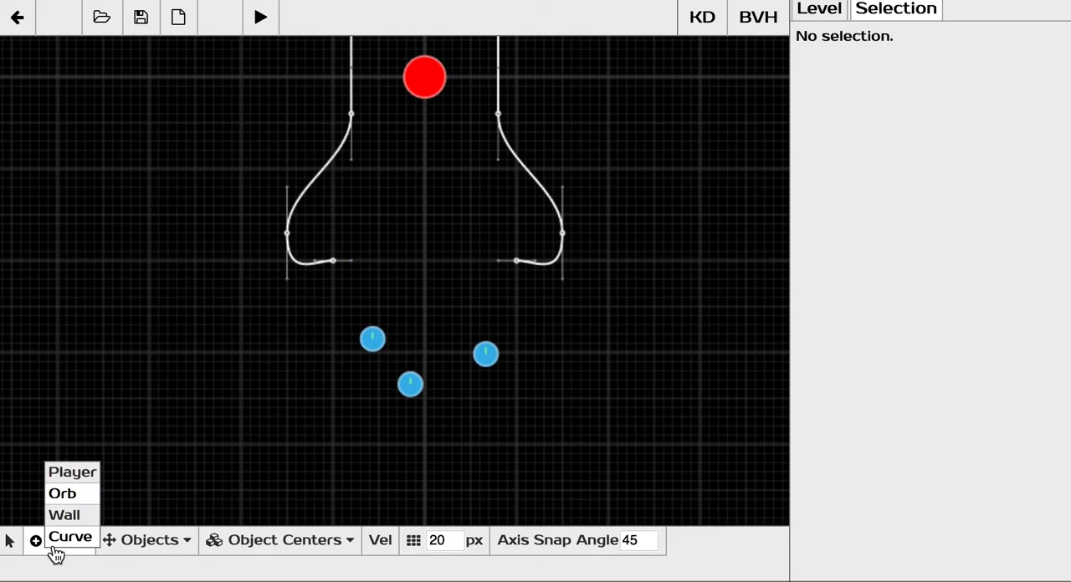
click(67, 517)
middle_drag(224, 430, 287, 402)
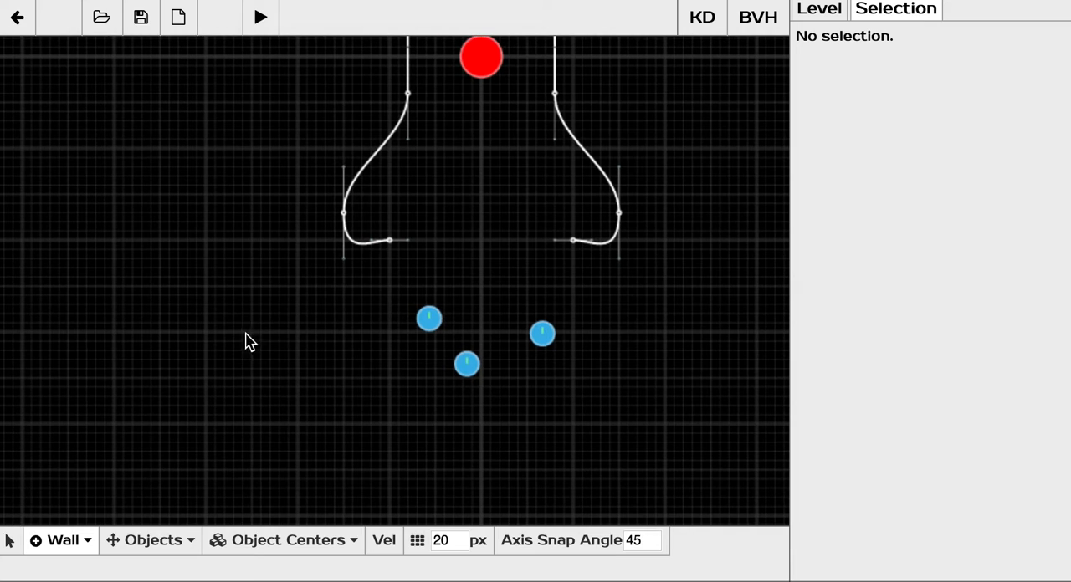
middle_drag(247, 281, 260, 305)
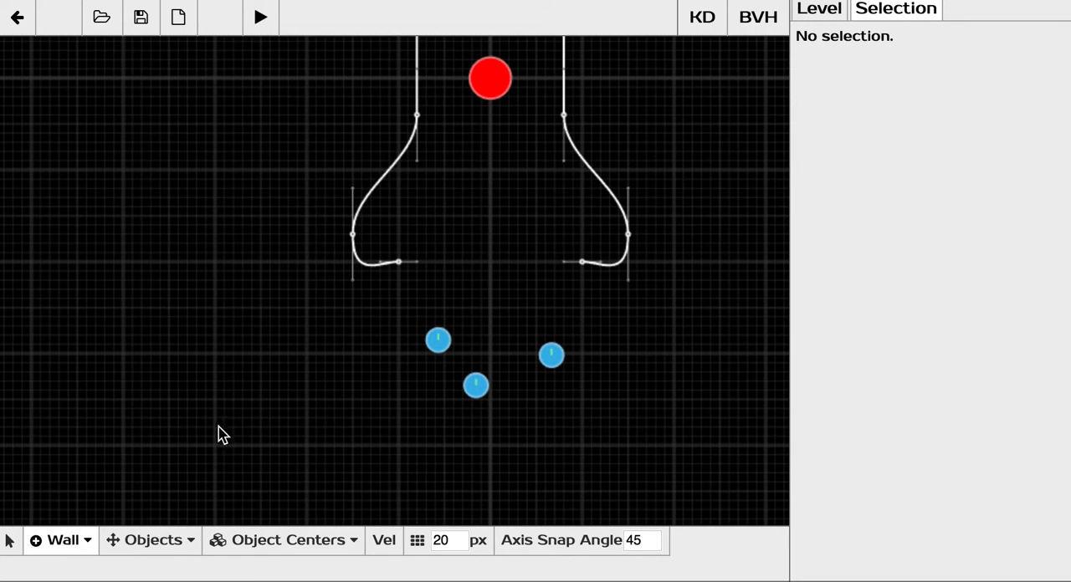
drag(219, 425, 355, 270)
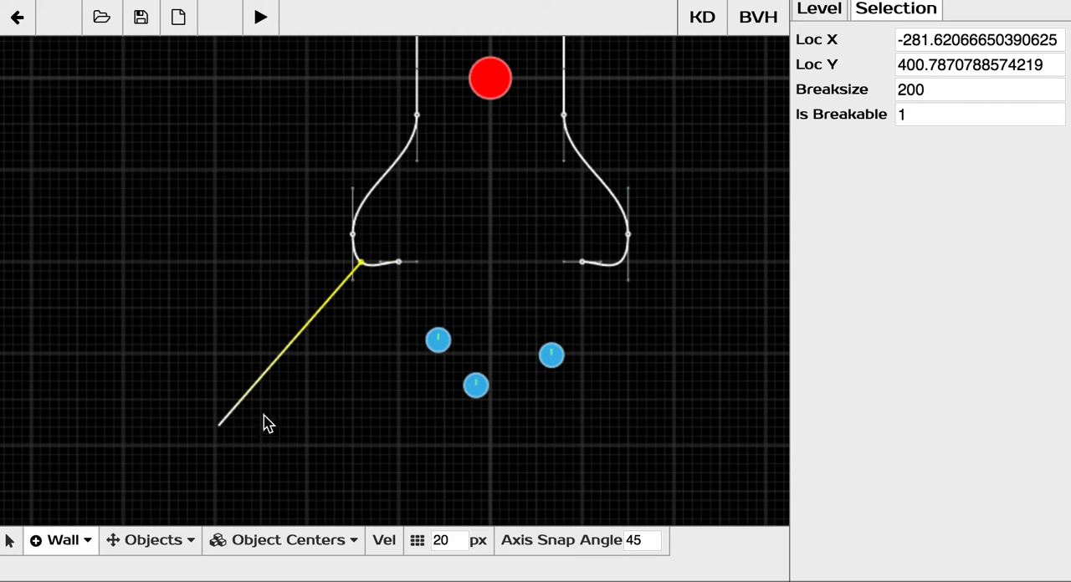
click(219, 428)
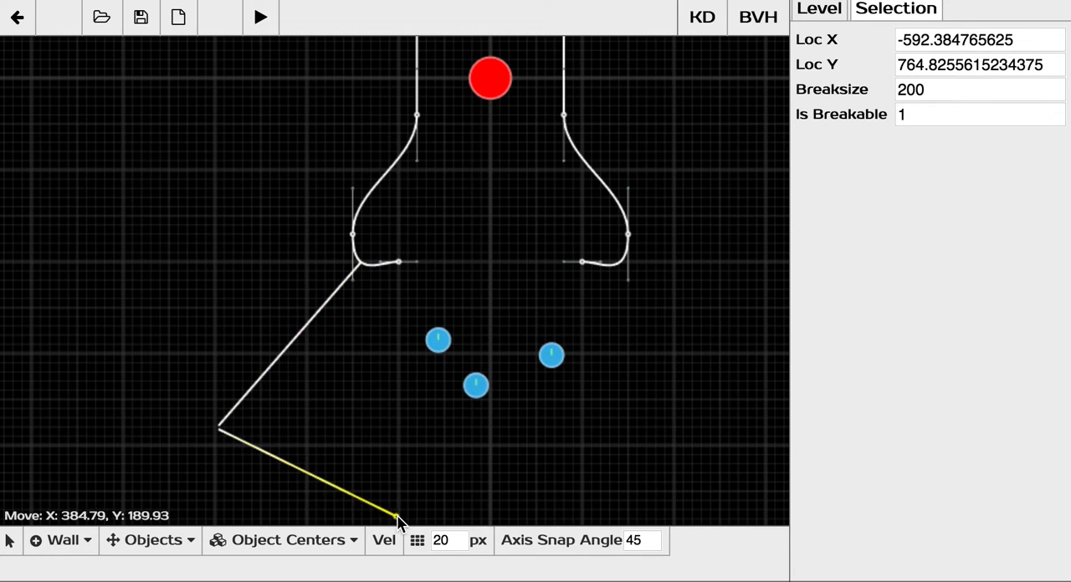
drag(398, 518, 402, 521)
In point-editing mode with the Group Center pivot, scale the two walls' adjacent endpoints to 0 so they merge.
middle_drag(218, 493, 324, 375)
scroll(318, 374, up, 4)
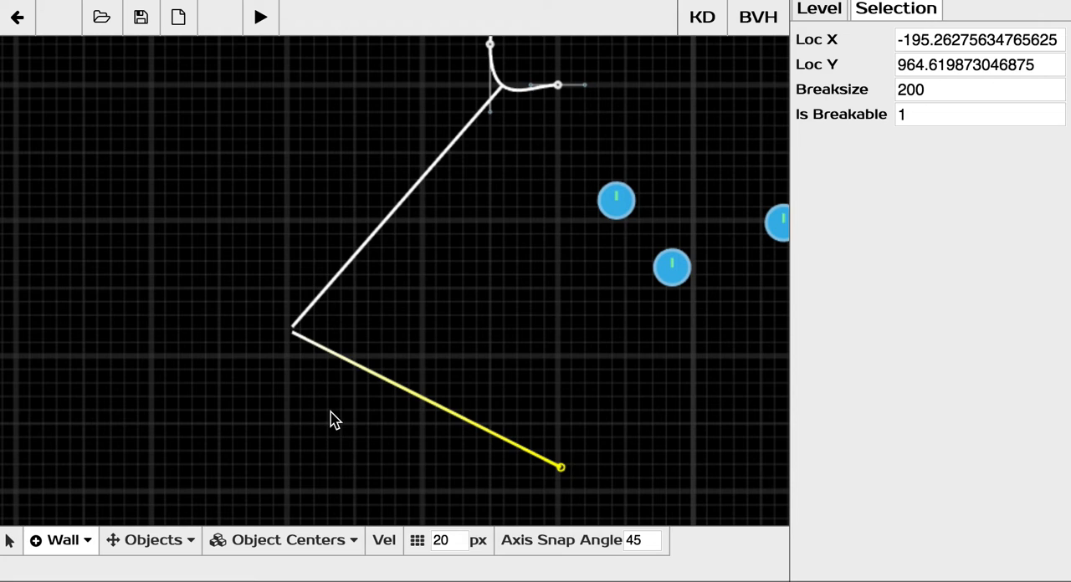
key(Tab)
mouse_move(333, 397)
mouse_down()
mouse_move(235, 295)
mouse_move(283, 391)
mouse_up()
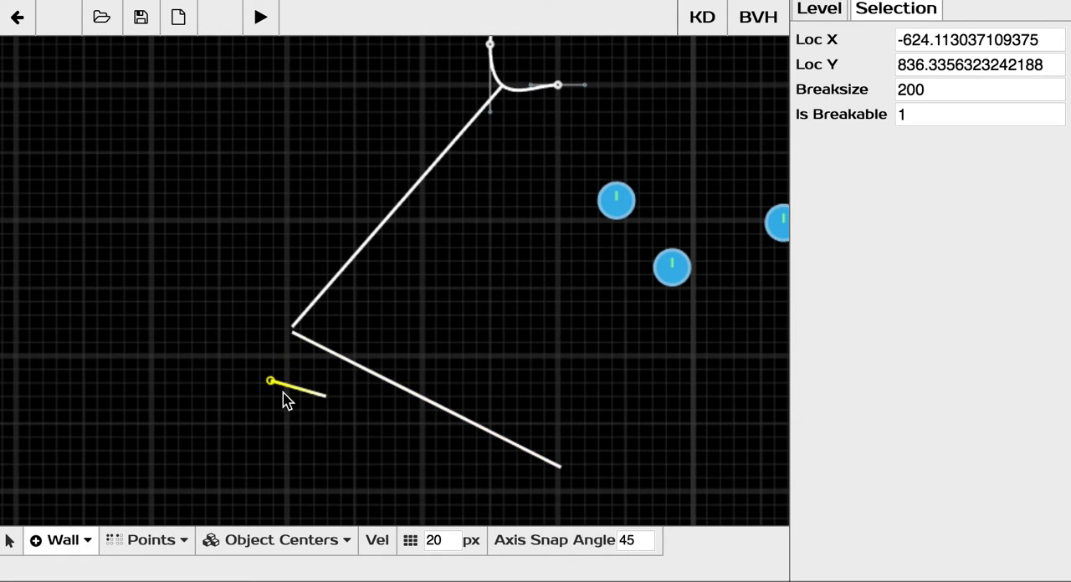
key(Delete)
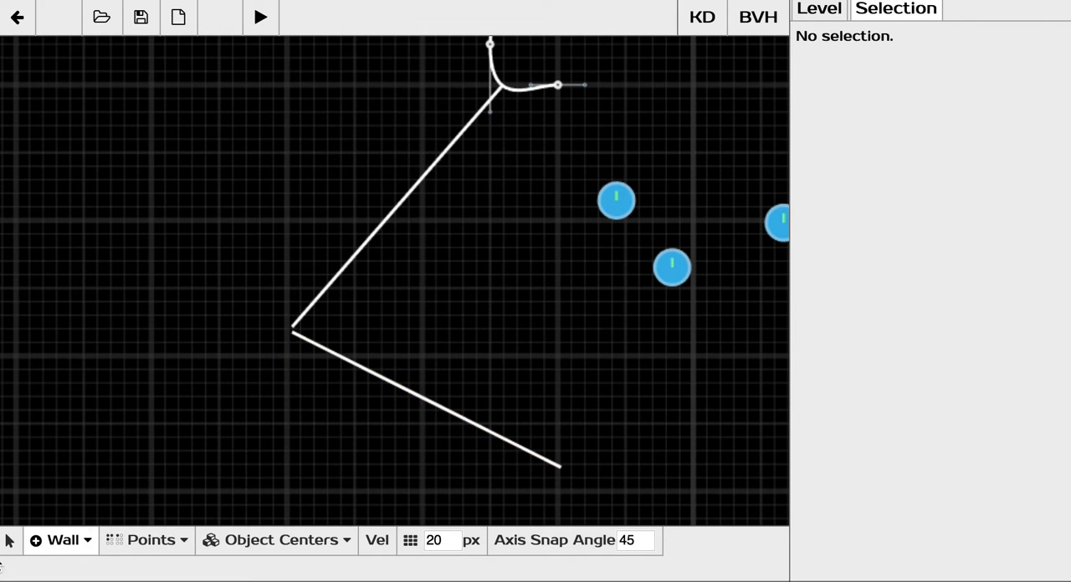
click(17, 548)
click(287, 540)
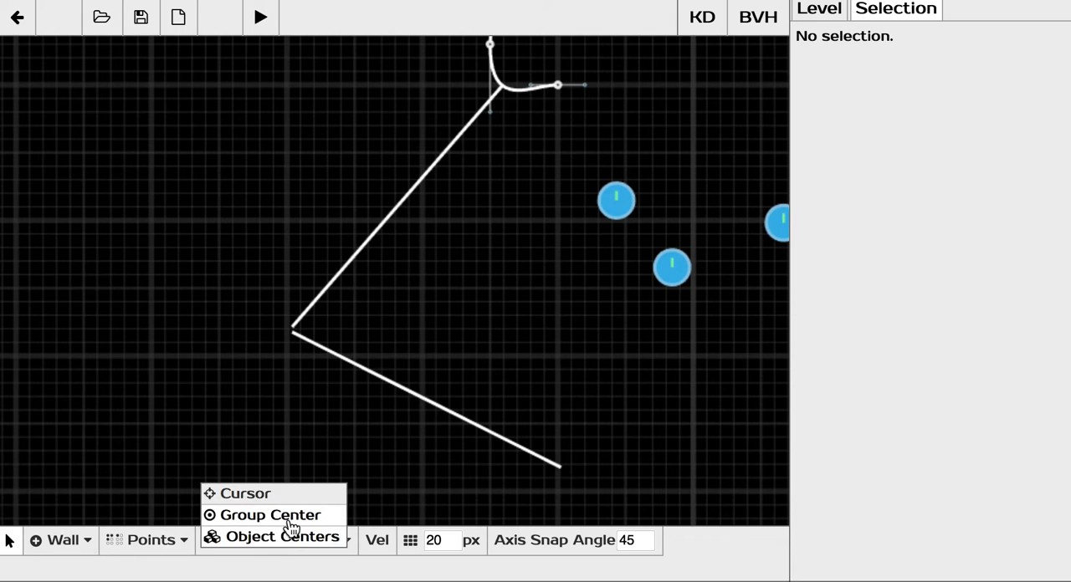
click(270, 514)
drag(313, 418, 231, 222)
key(s)
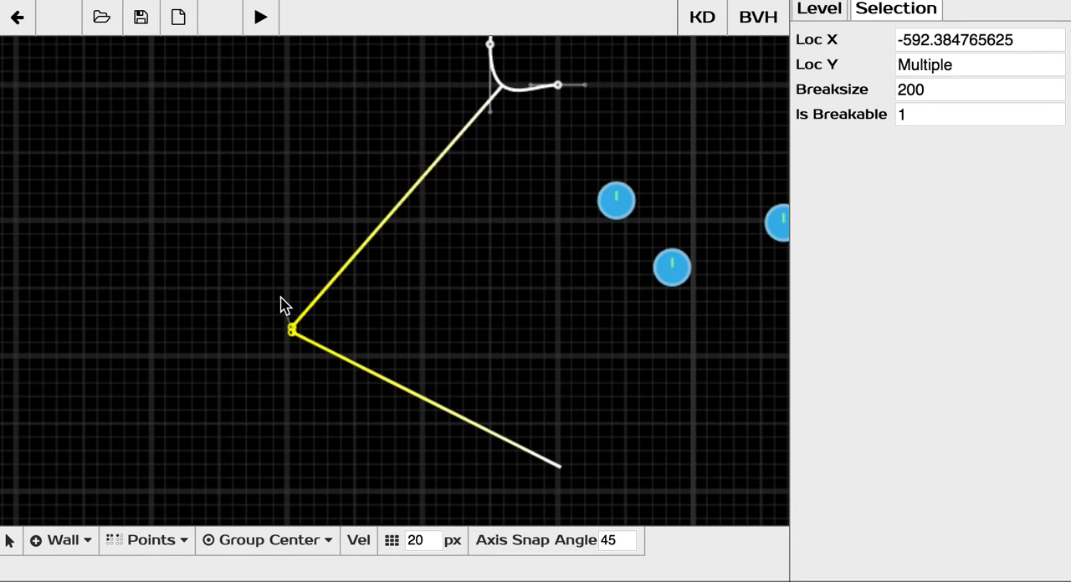
key(0)
key(Return)
Draw a slanted wall below the orbs ending near (6, 853), and a vertical wall from its end down to about (2, 1266).
scroll(378, 303, down, 5)
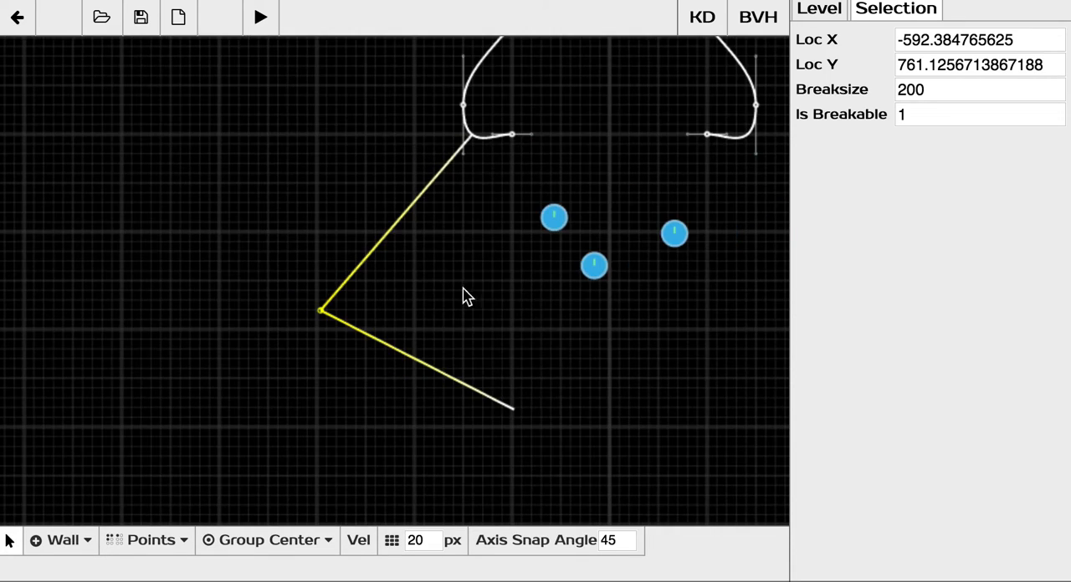
middle_drag(403, 354, 386, 307)
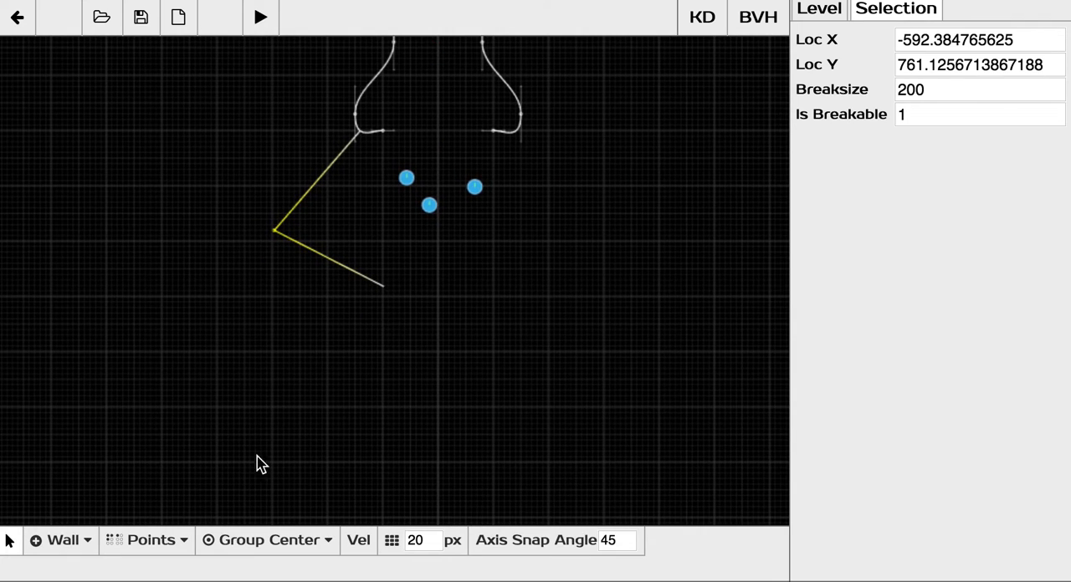
click(46, 545)
scroll(405, 260, up, 3)
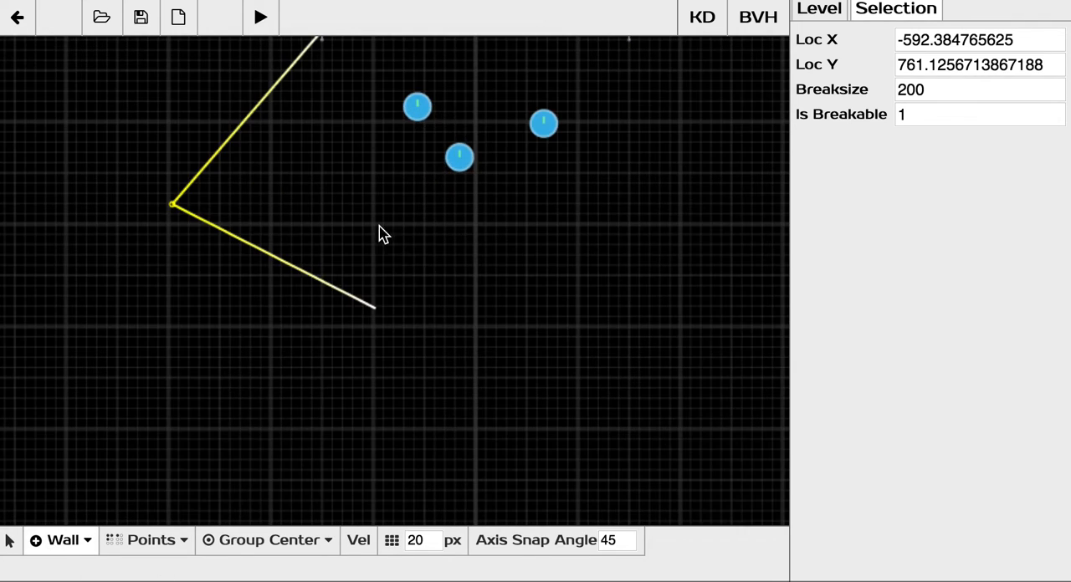
drag(335, 230, 481, 308)
middle_drag(507, 285, 480, 253)
scroll(456, 301, down, 2)
scroll(470, 262, up, 1)
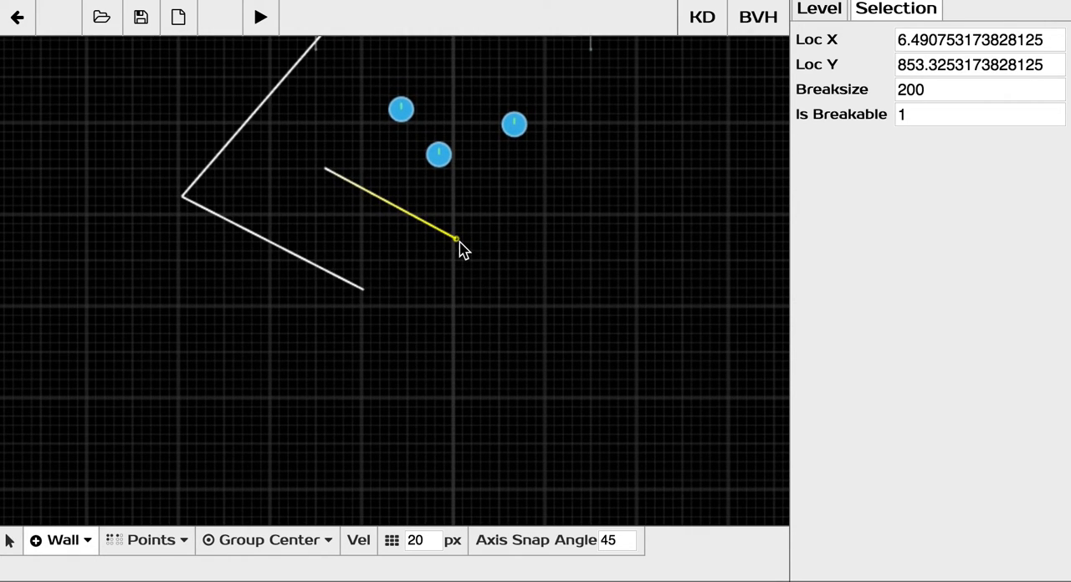
drag(457, 240, 457, 437)
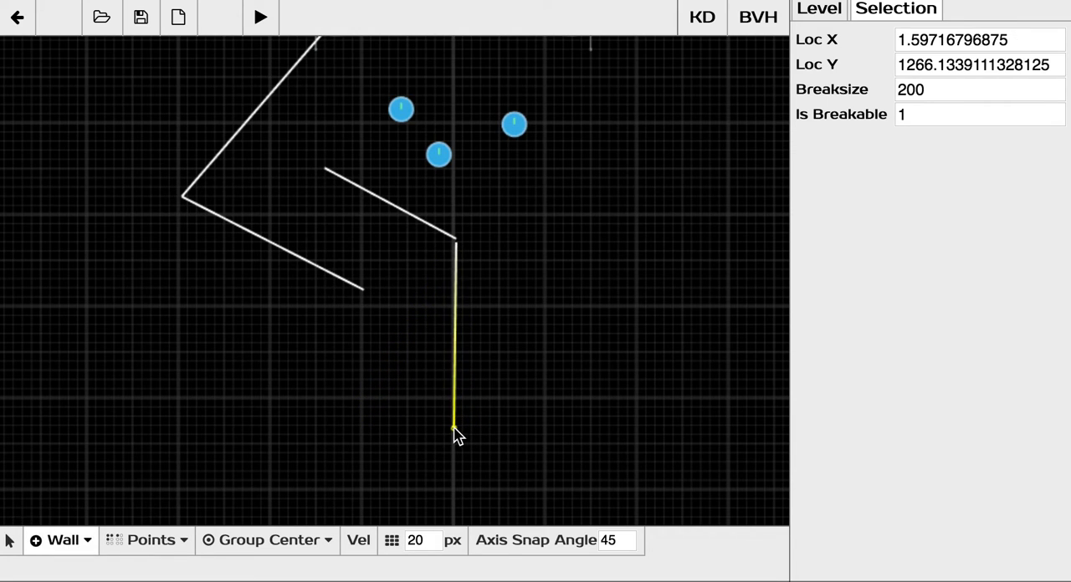
Switch to the selection tool and select the lowest of the three orbs.
scroll(433, 328, down, 5)
scroll(441, 286, up, 5)
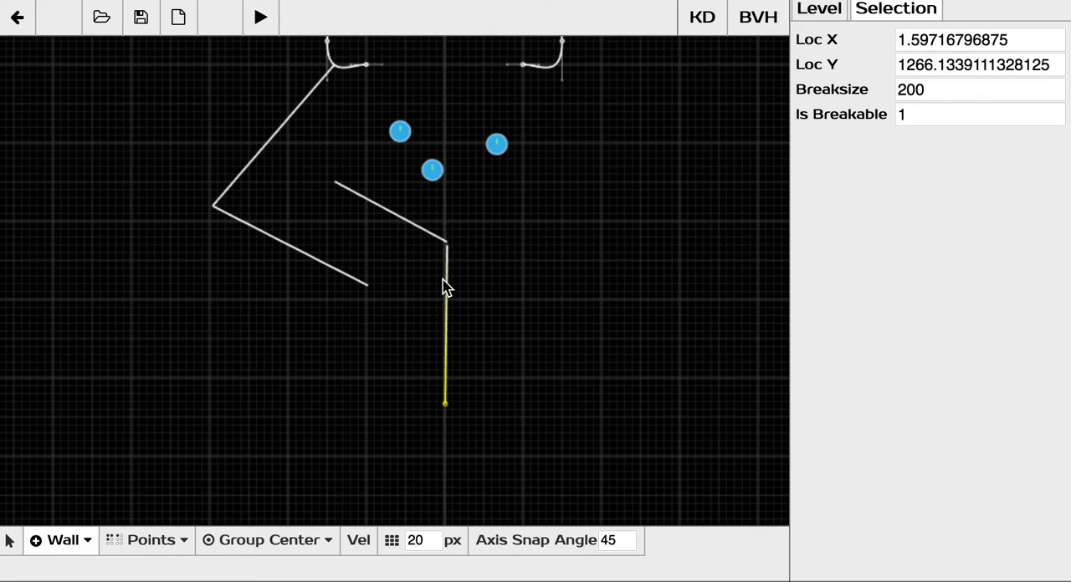
middle_drag(429, 261, 461, 395)
scroll(426, 357, down, 3)
scroll(442, 345, up, 1)
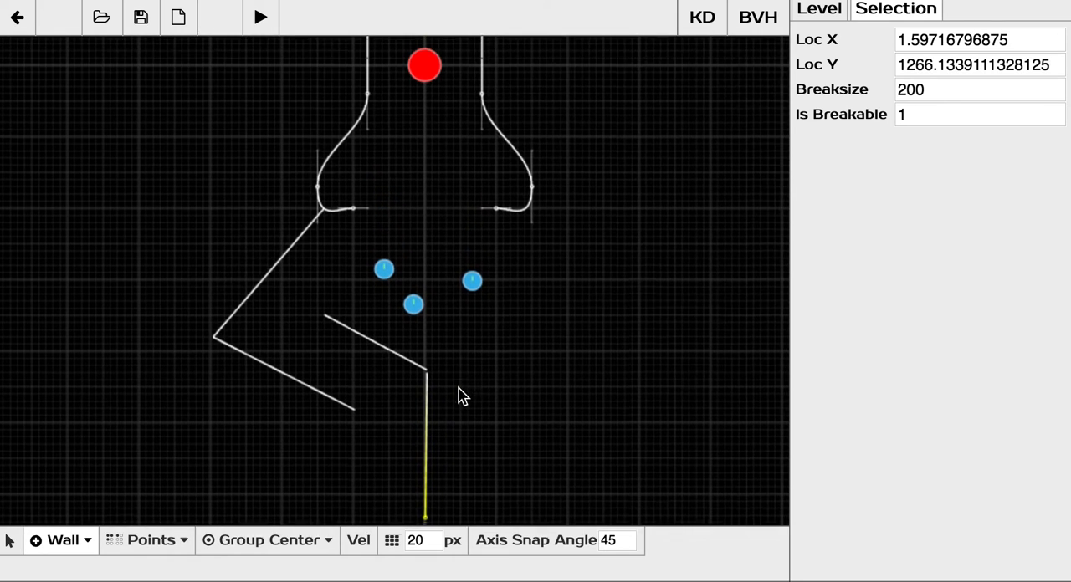
key(v)
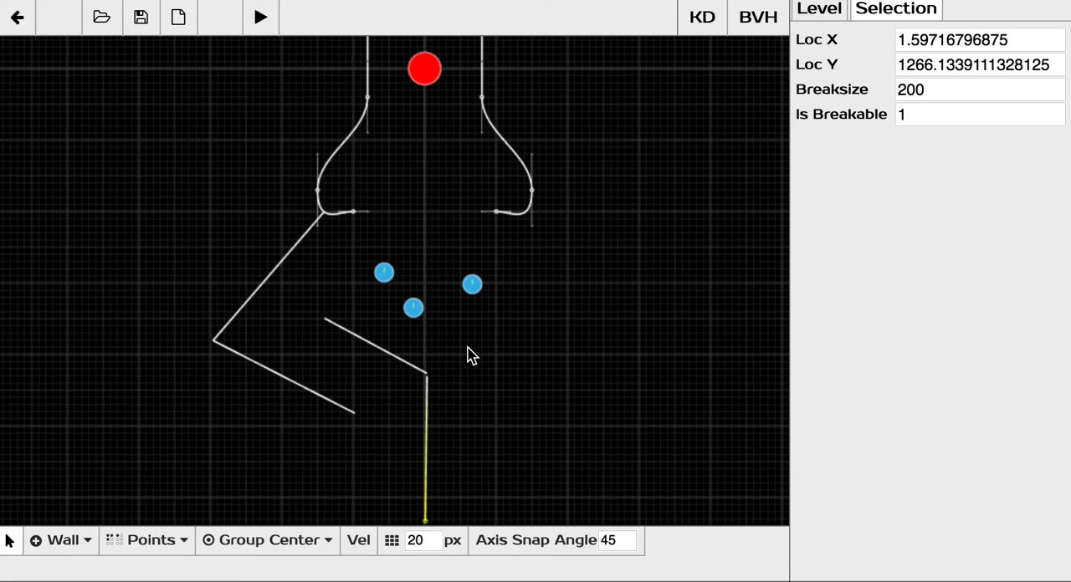
middle_drag(455, 294, 459, 319)
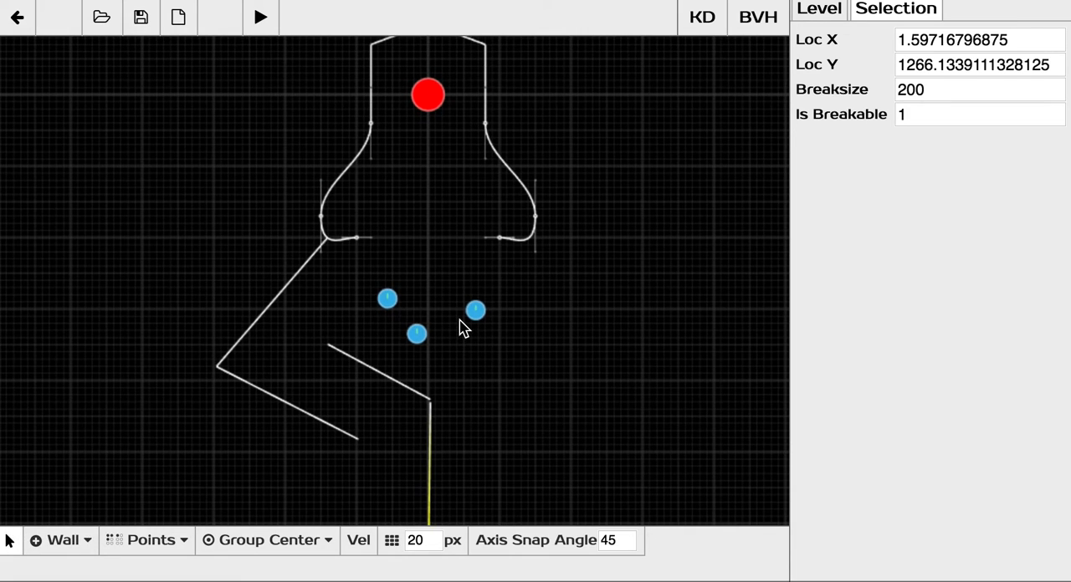
scroll(445, 416, up, 2)
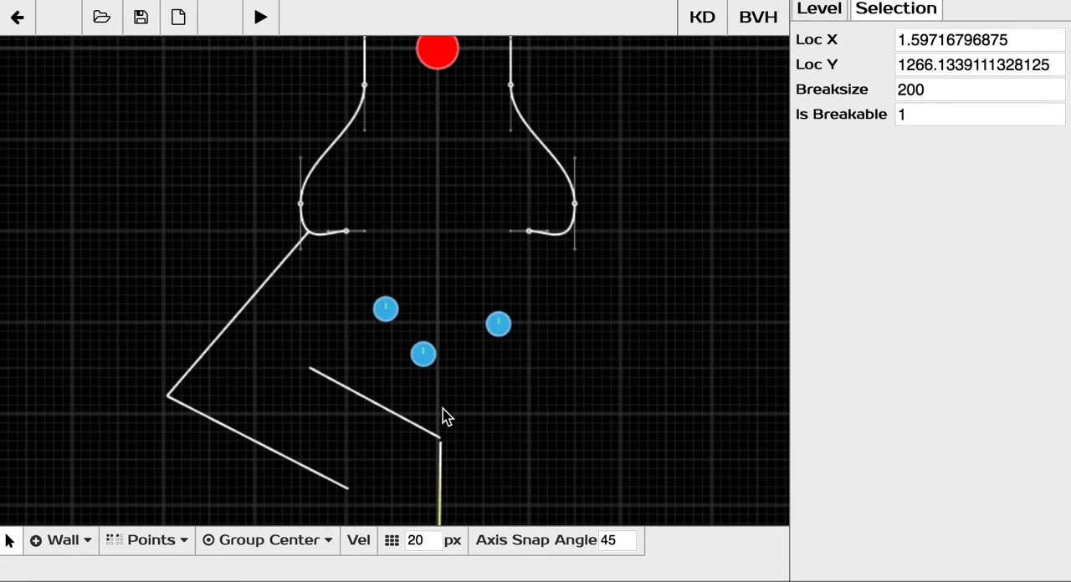
click(424, 357)
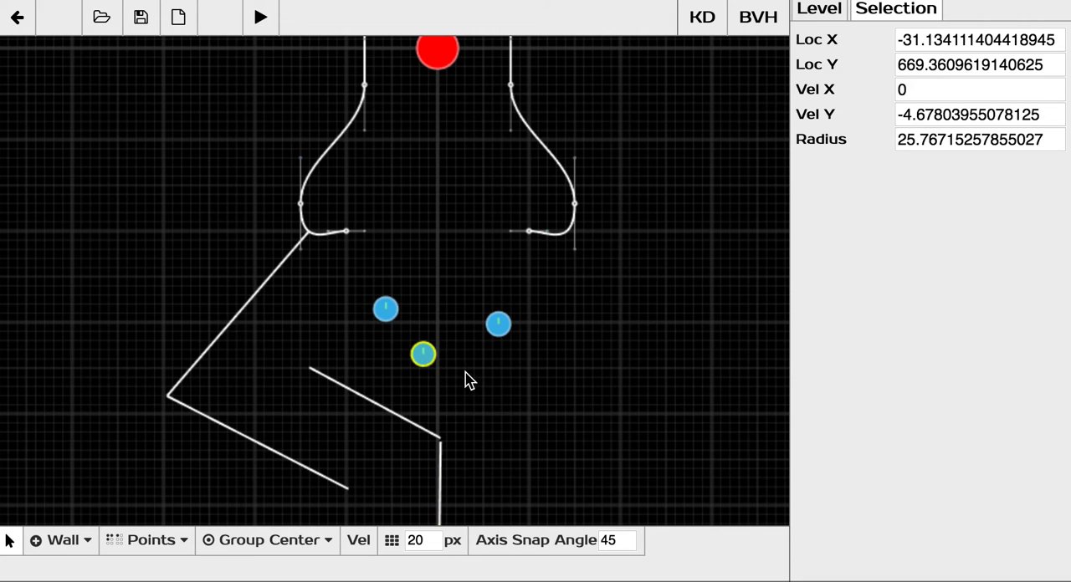
middle_drag(479, 382, 476, 367)
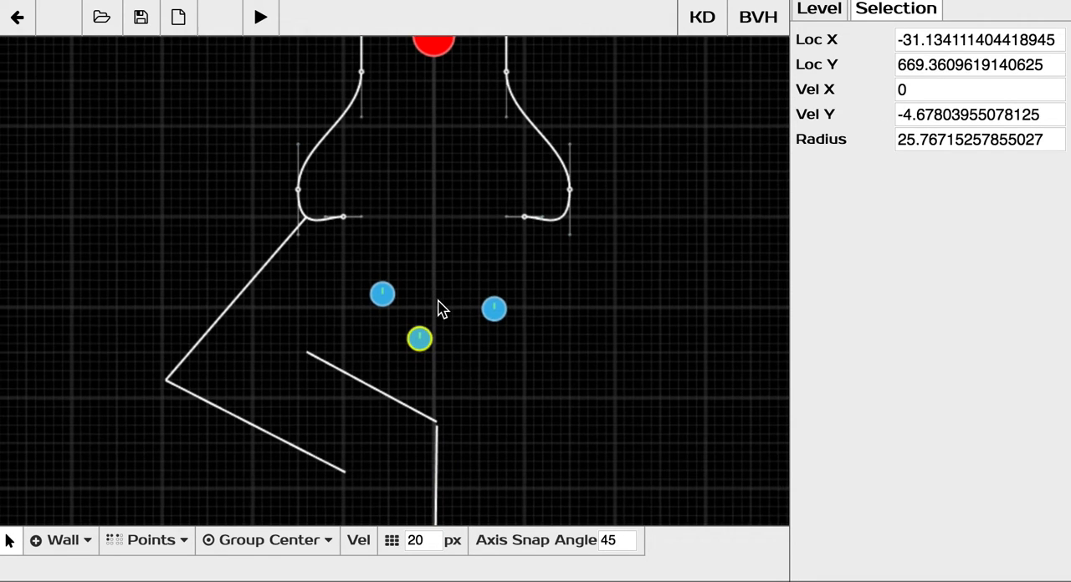
scroll(454, 299, down, 3)
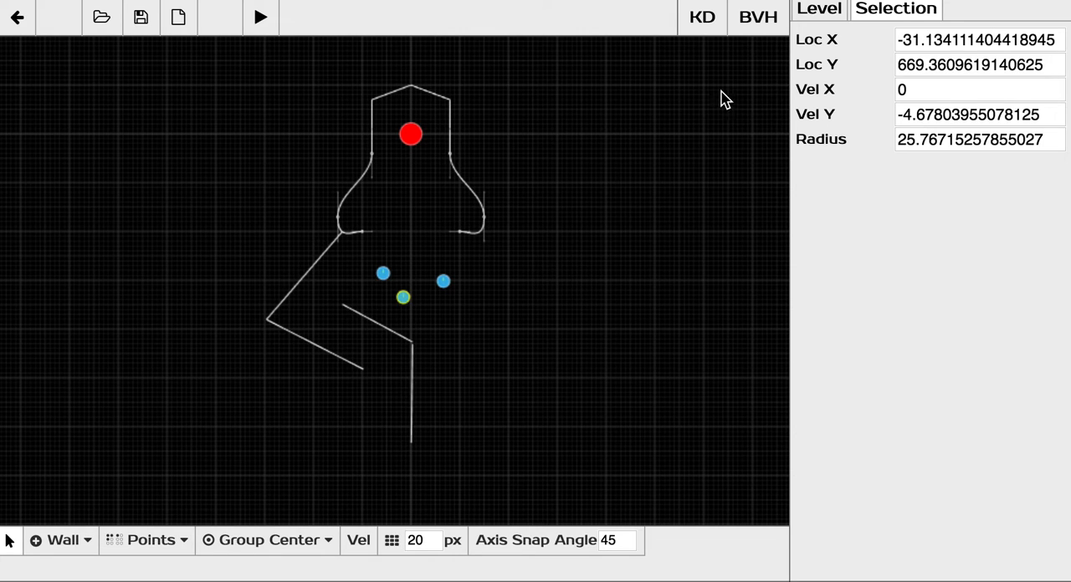
scroll(581, 198, up, 3)
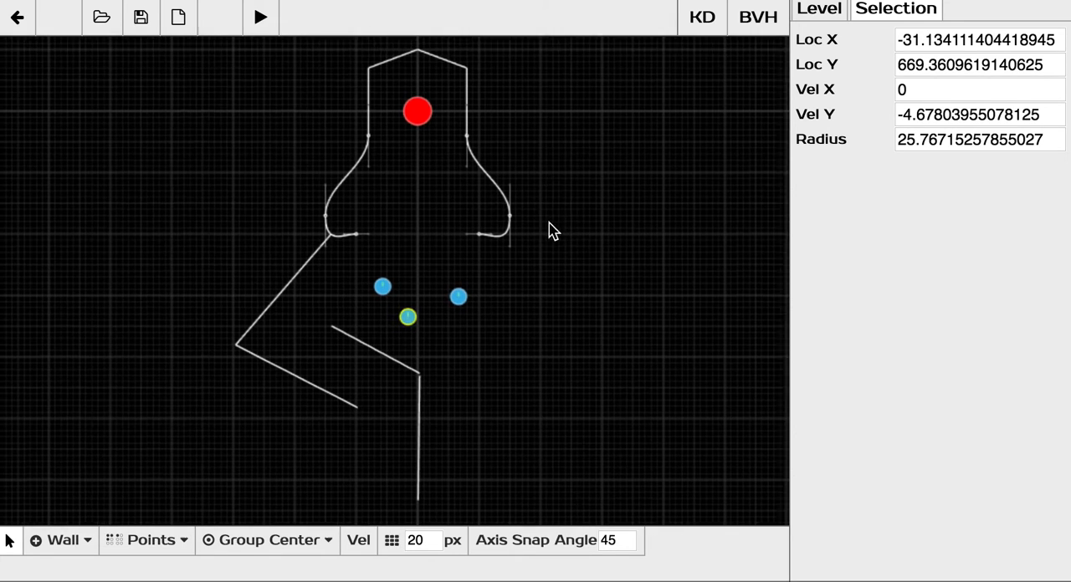
middle_drag(624, 159, 618, 150)
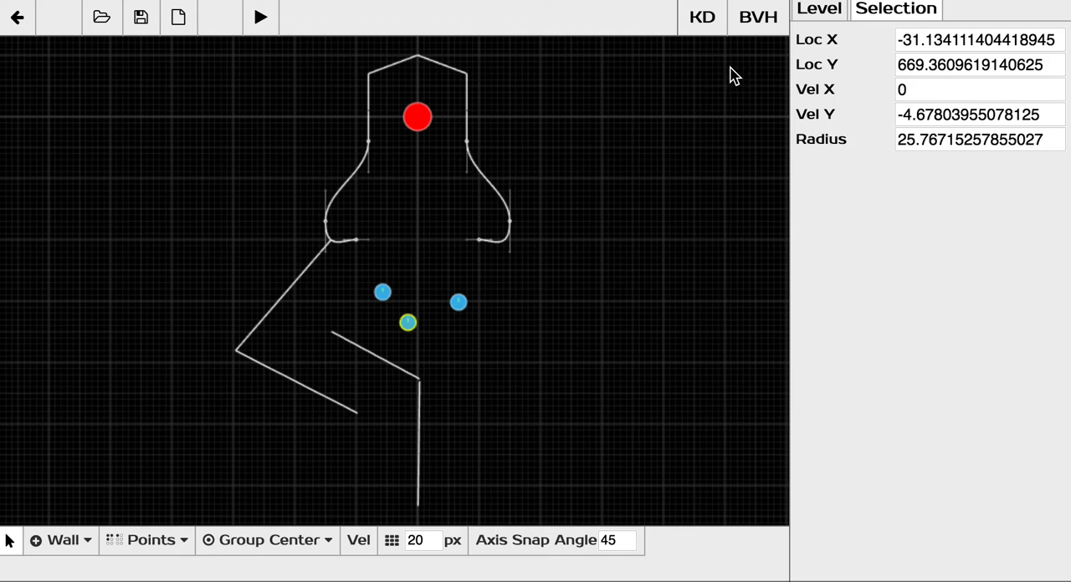
Turn on the KD-tree overlay to display the space partitions over the level.
click(702, 24)
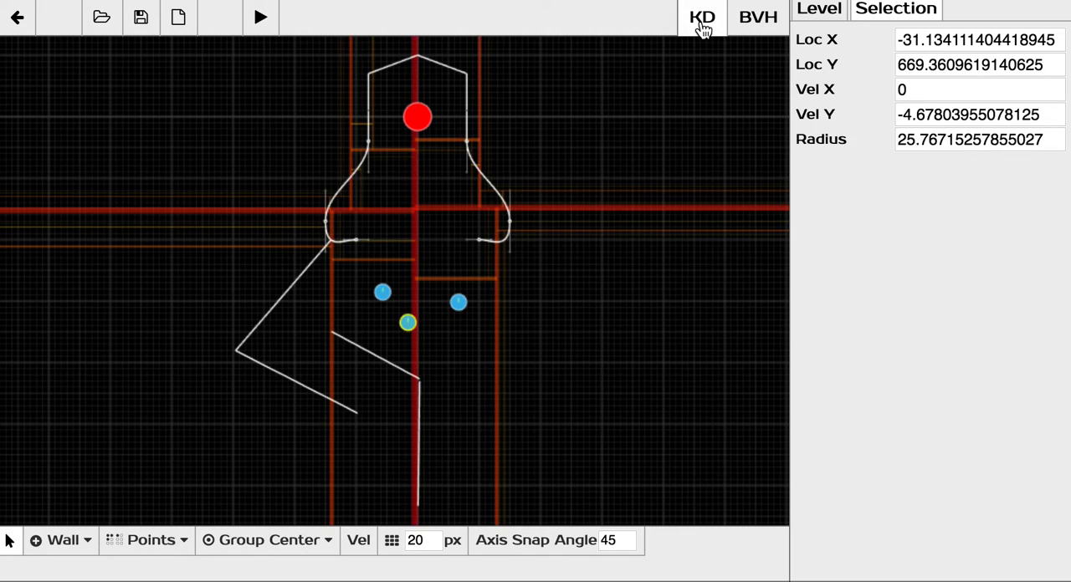
scroll(602, 165, down, 1)
middle_drag(542, 226, 553, 255)
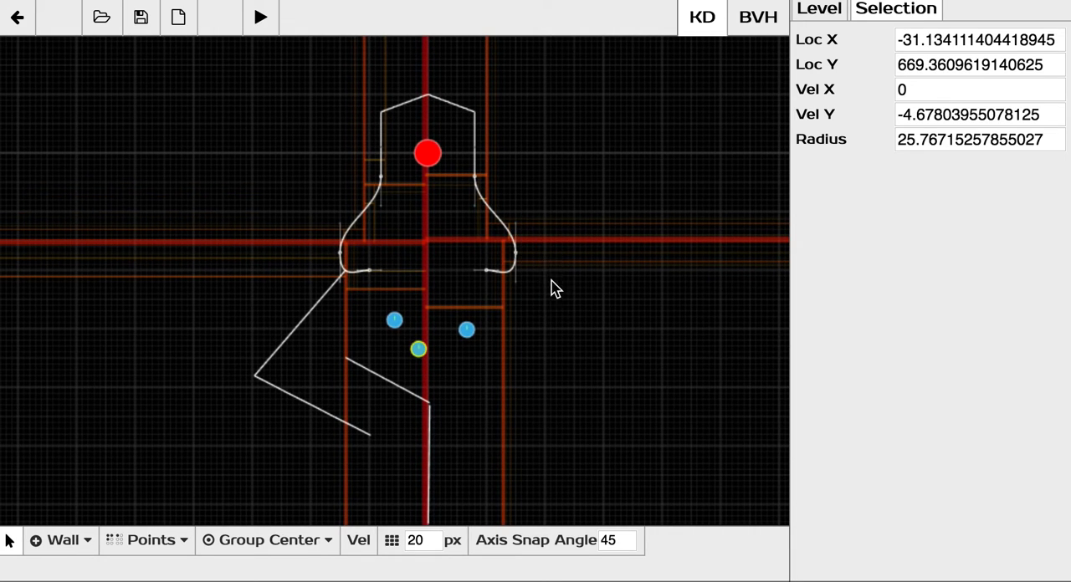
Delete the walls and curves right of the red orb, and the left curve with the long slanted wall attached to it.
drag(552, 289, 471, 91)
key(Delete)
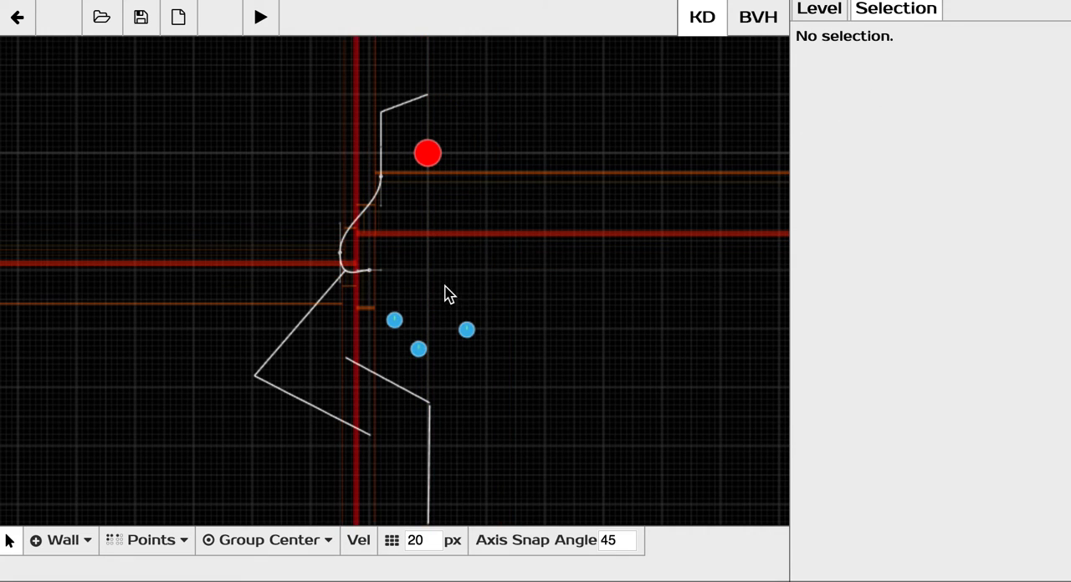
drag(423, 283, 318, 178)
key(Delete)
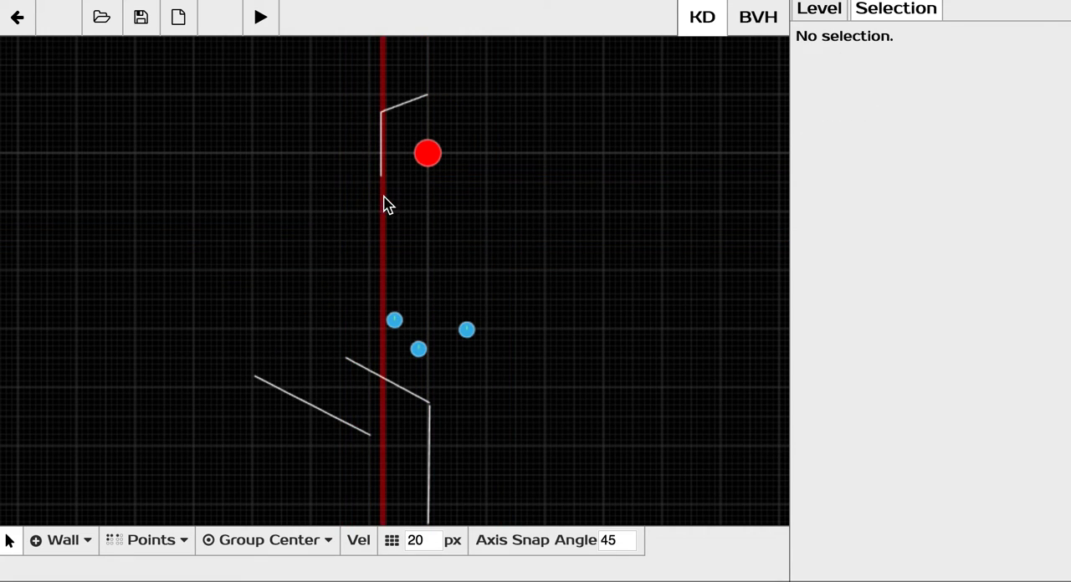
Delete the three walls below the blue orbs and the two remaining walls around the red orb, keeping all the orbs.
drag(494, 497, 215, 375)
key(Delete)
middle_drag(339, 243, 377, 327)
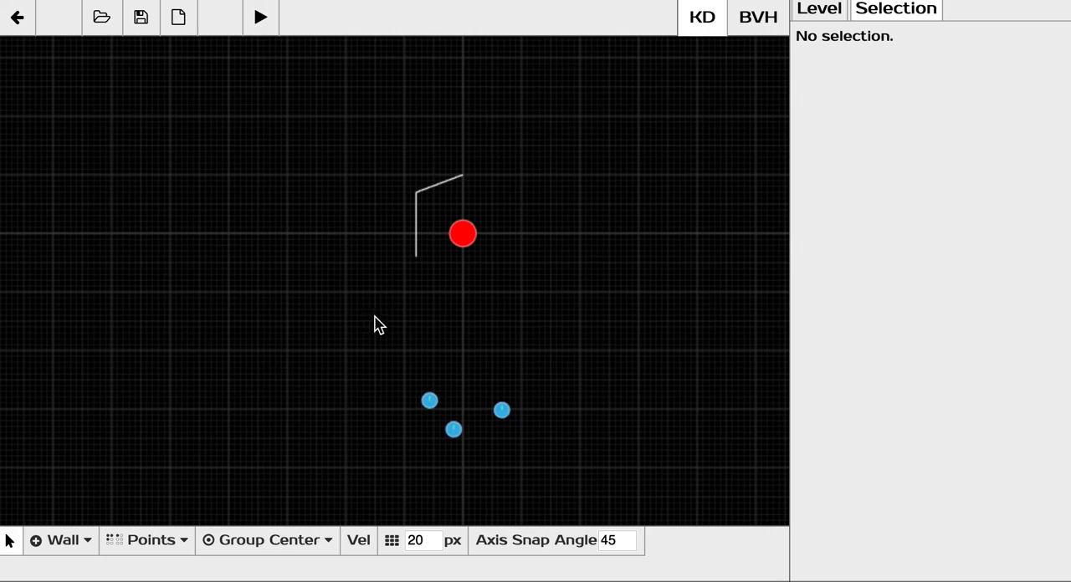
drag(416, 276, 401, 167)
key(Delete)
scroll(374, 282, up, 1)
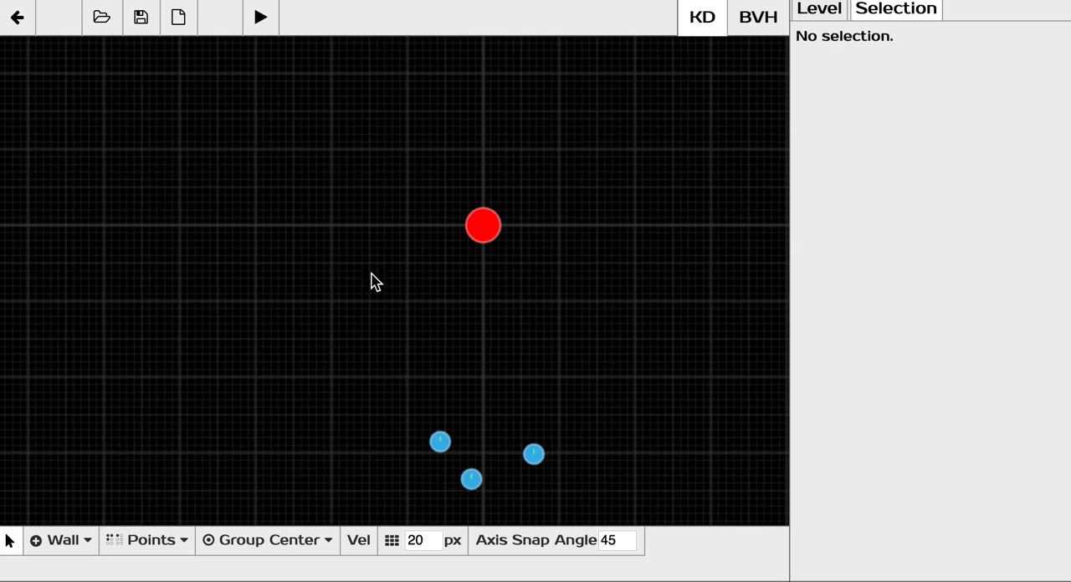
Draw five short separate walls in an arc left of the red orb, the lowest ending near (-570, 585).
click(48, 540)
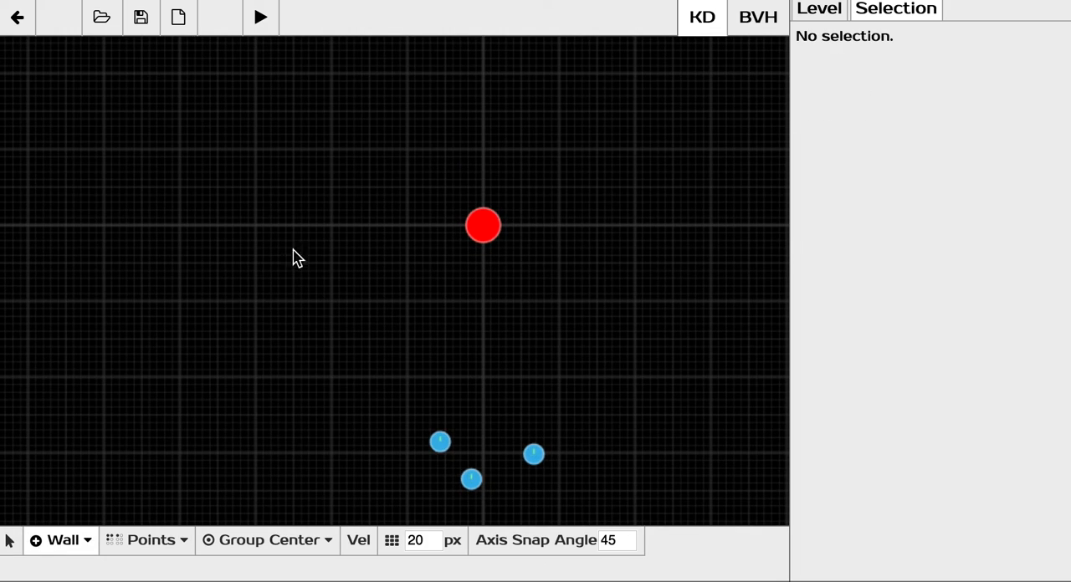
drag(436, 108, 326, 223)
drag(304, 273, 300, 303)
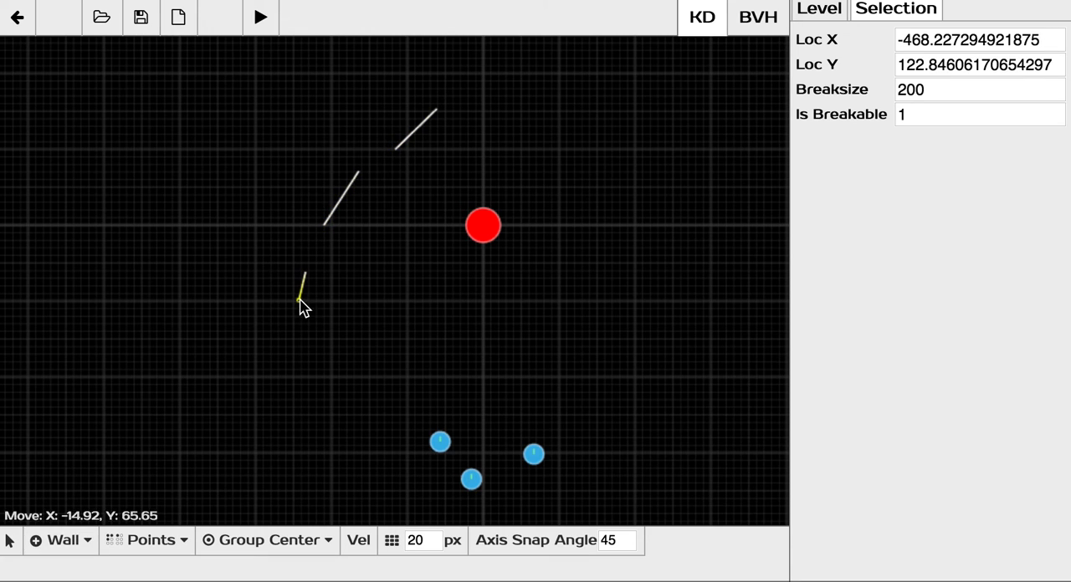
drag(271, 335, 267, 447)
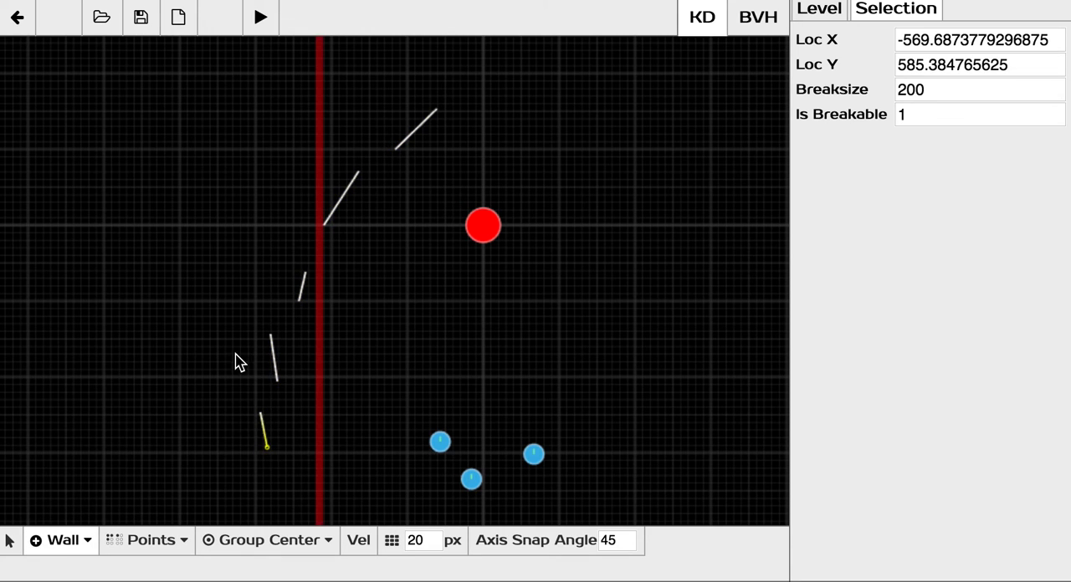
middle_drag(242, 332, 284, 261)
scroll(283, 261, down, 1)
scroll(284, 260, down, 3)
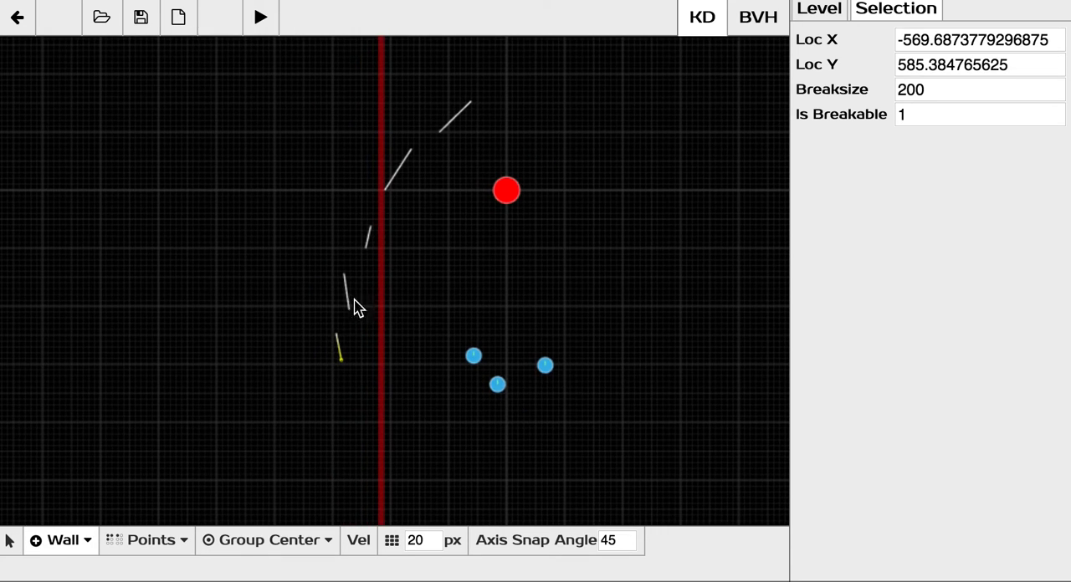
Draw a dense cluster of short slanted and crossing walls far left of the arc, the last ending near (-1005, 633).
drag(245, 249, 238, 291)
drag(217, 266, 194, 307)
mouse_move(175, 266)
mouse_down()
mouse_move(157, 298)
mouse_move(131, 309)
mouse_move(165, 358)
mouse_move(225, 369)
mouse_move(198, 352)
mouse_move(198, 362)
mouse_up()
drag(211, 337, 213, 348)
drag(232, 334, 234, 345)
mouse_move(223, 337)
mouse_down()
mouse_move(200, 347)
mouse_move(198, 367)
mouse_move(215, 375)
mouse_up()
middle_drag(280, 347, 418, 308)
scroll(442, 301, up, 1)
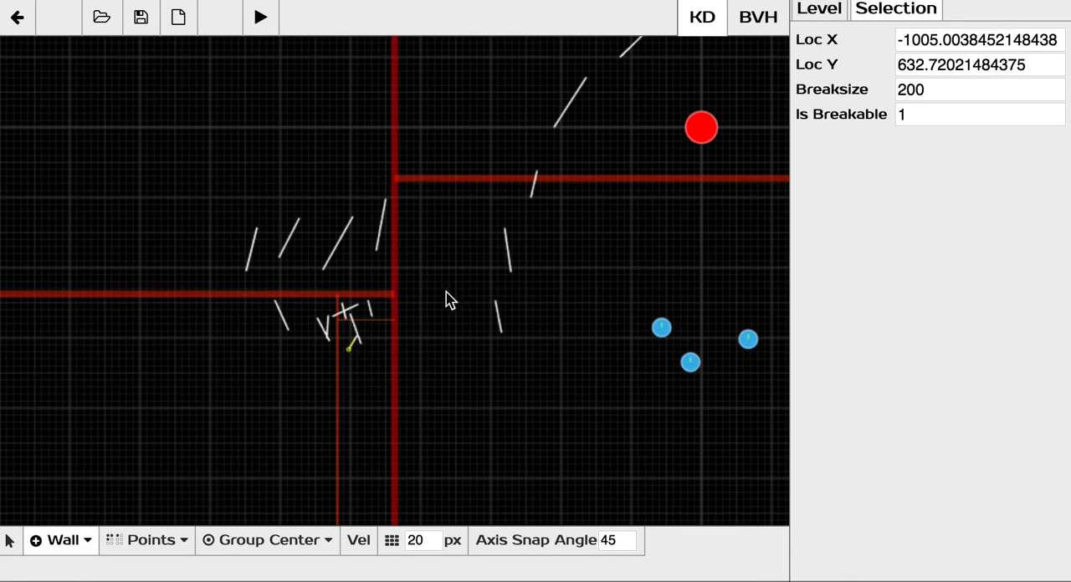
middle_drag(504, 264, 398, 218)
Playtest the level with the KD overlay on, steering the red orb down and left toward the wall cluster.
click(261, 20)
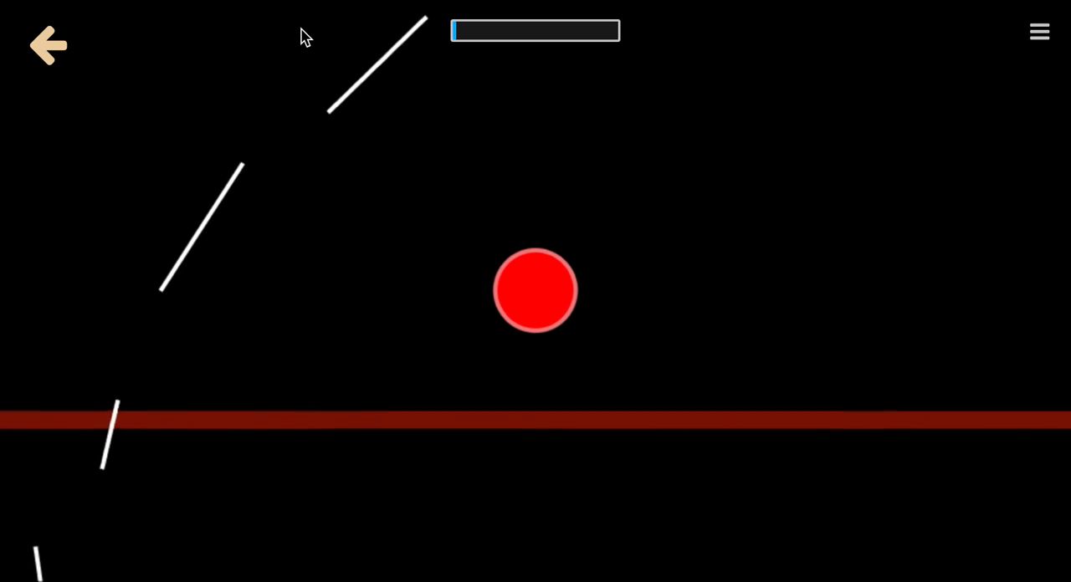
key(s)
key(a)
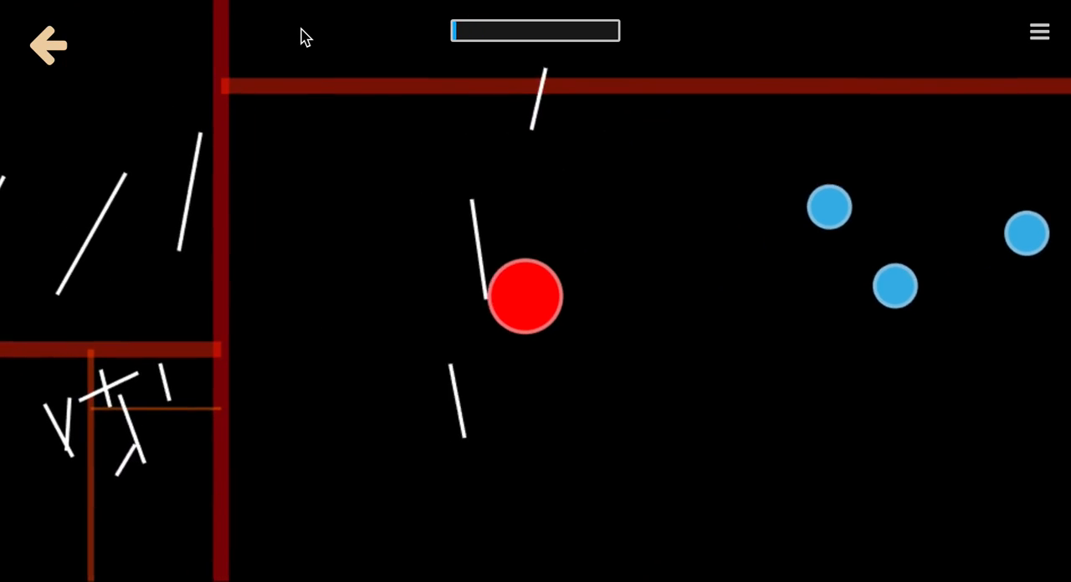
key(s)
key(a)
key(w)
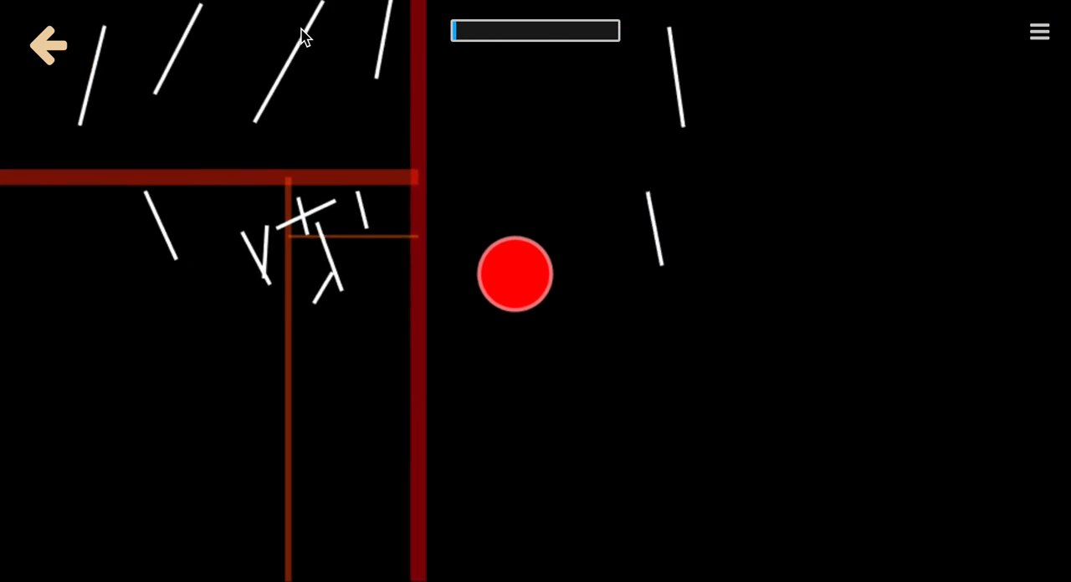
key(s)
key(d)
key(w)
key(a)
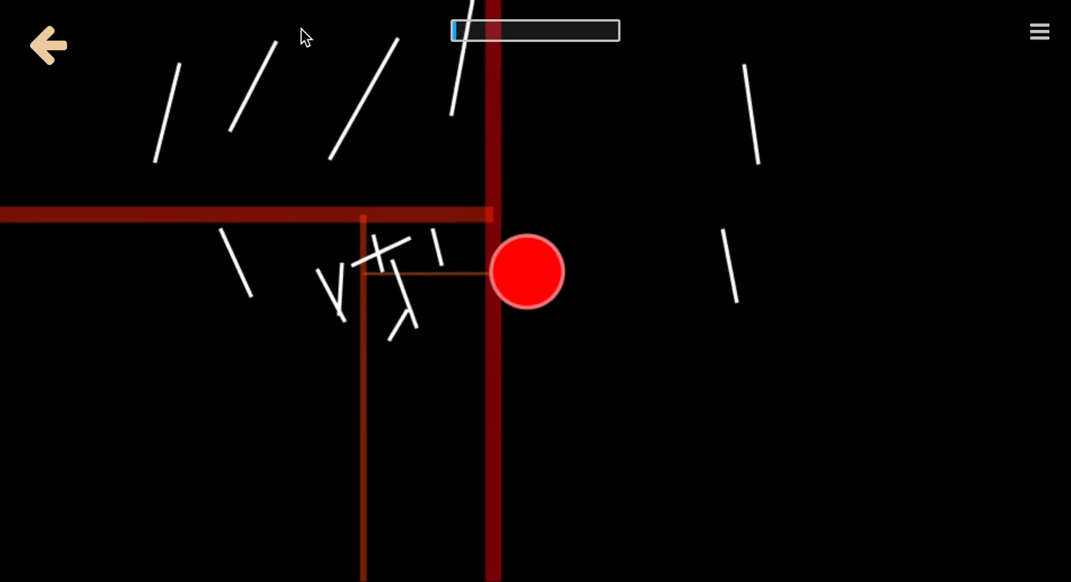
Steer the red orb up among the slanted walls and back right across the partition lines, and return to the editor.
key(d)
key(s)
key(w)
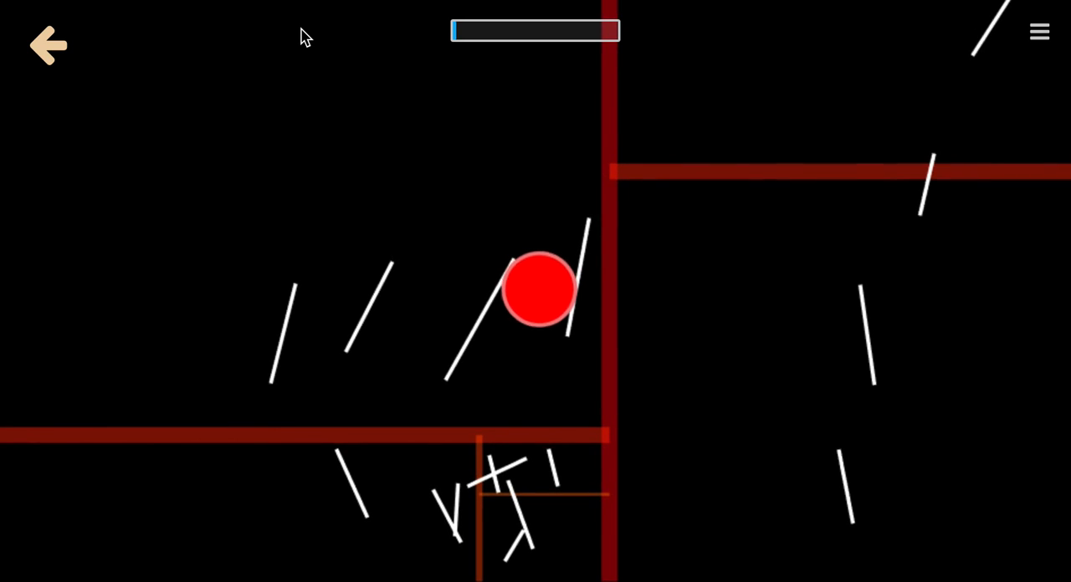
key(s)
key(d)
key(w)
key(a)
key(s)
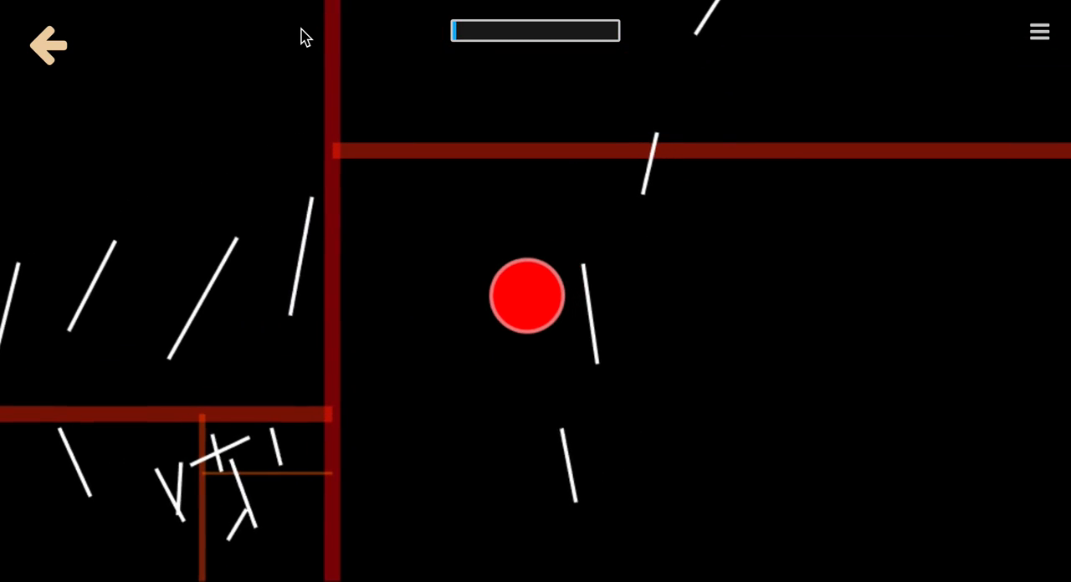
key(d)
key(w)
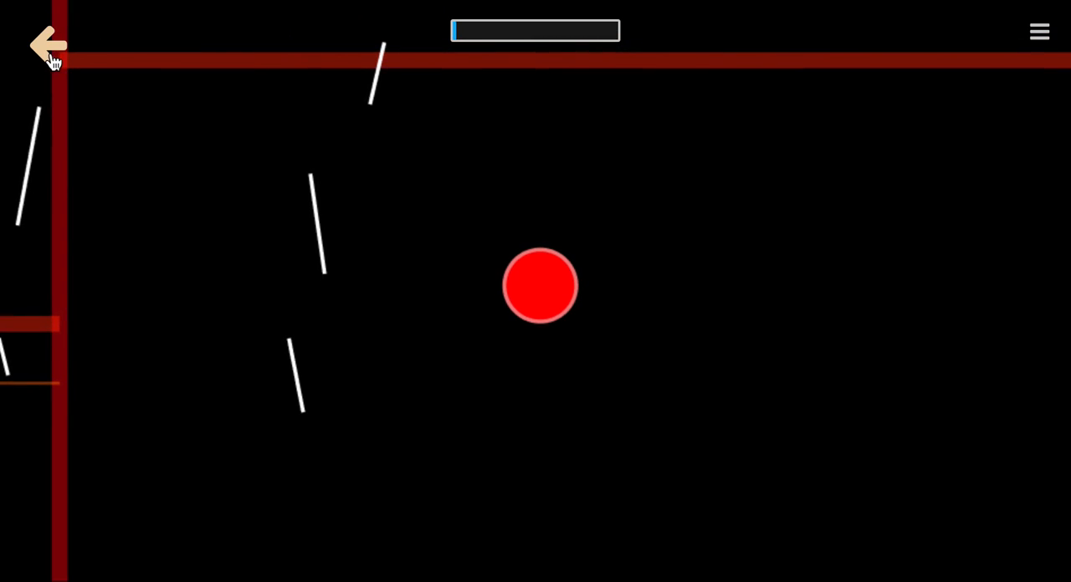
click(50, 55)
scroll(299, 185, down, 1)
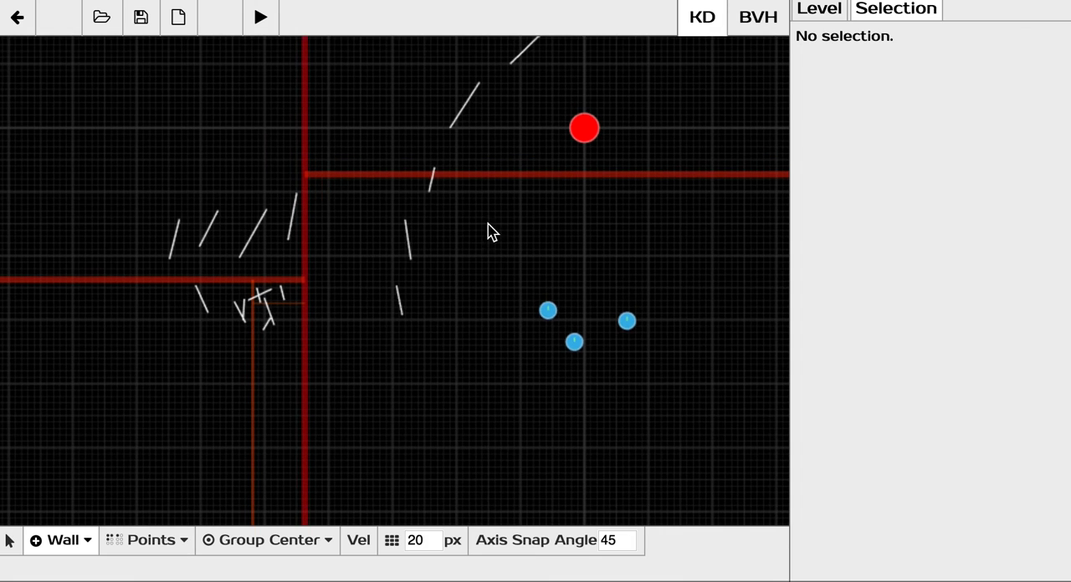
scroll(488, 223, down, 3)
middle_drag(483, 212, 439, 239)
scroll(414, 253, up, 1)
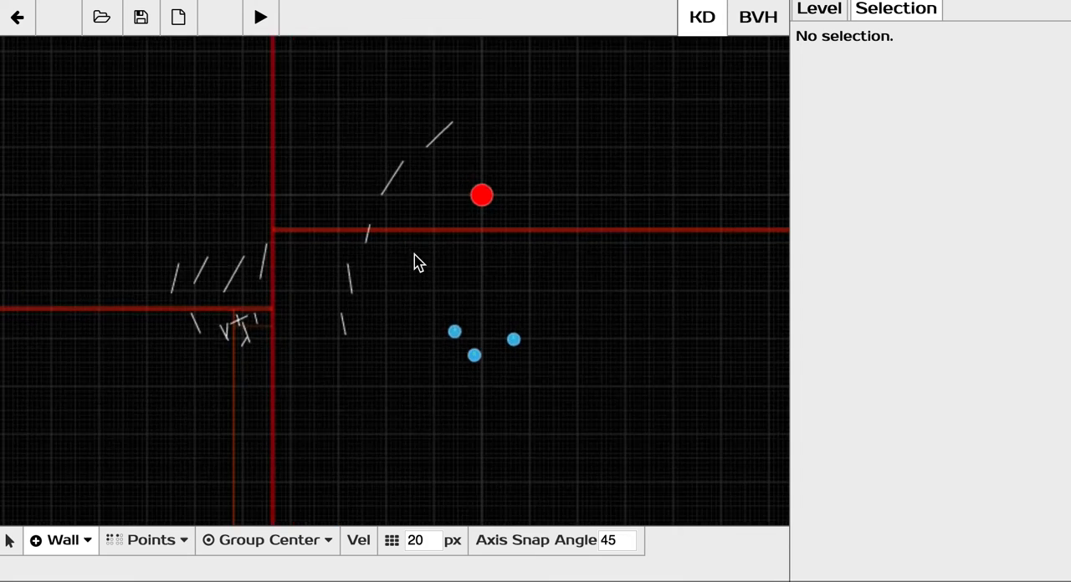
scroll(419, 262, up, 1)
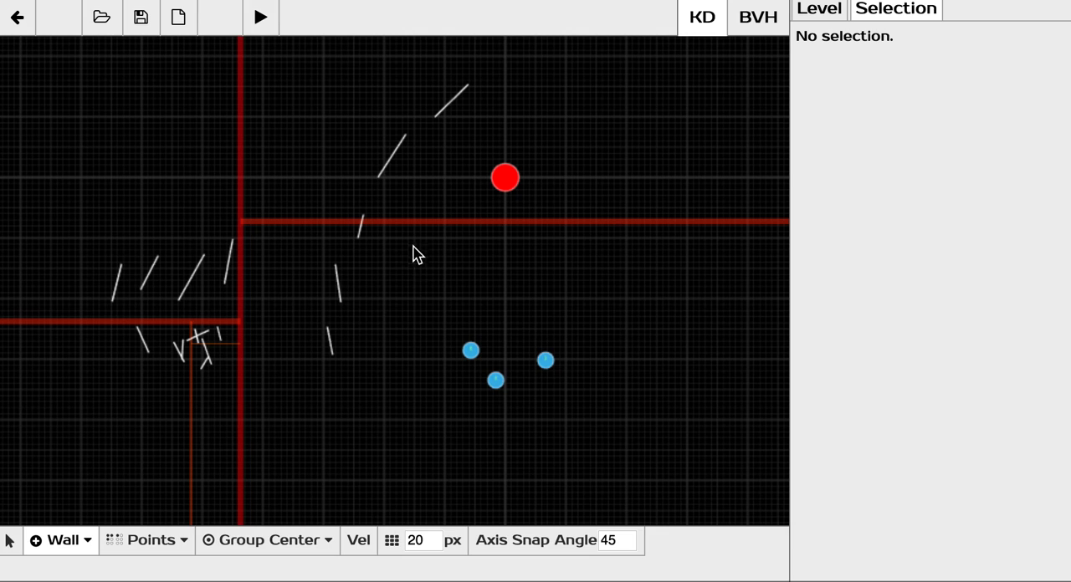